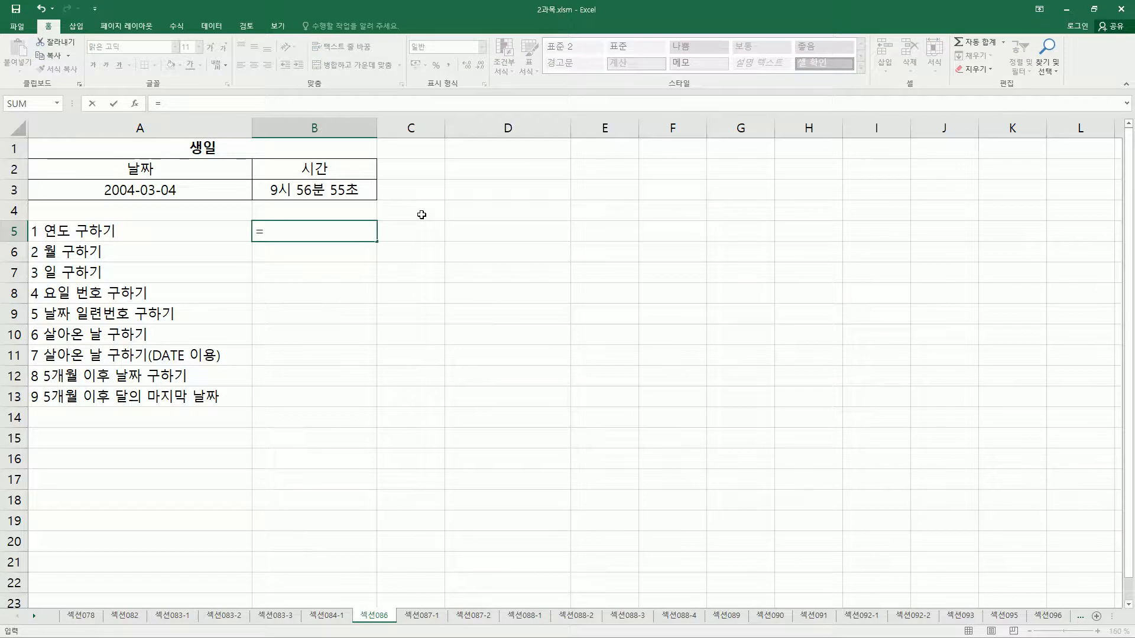
Enter =YEAR(A3) in cell B5 to extract the year from the birthday date.
text(ear)
key(Tab)
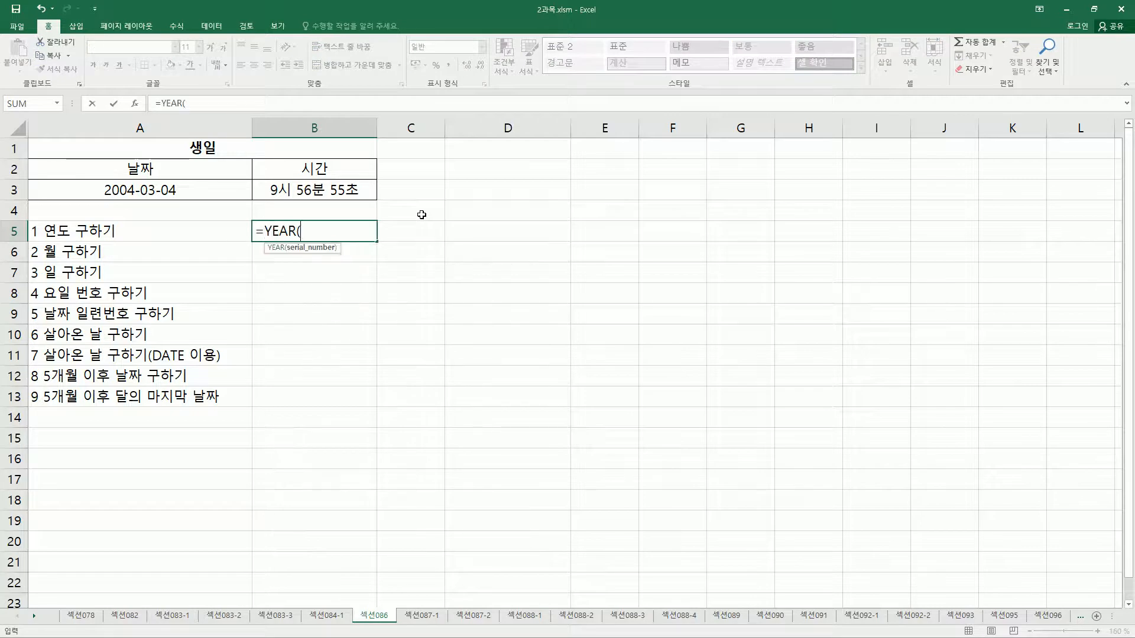
click(160, 190)
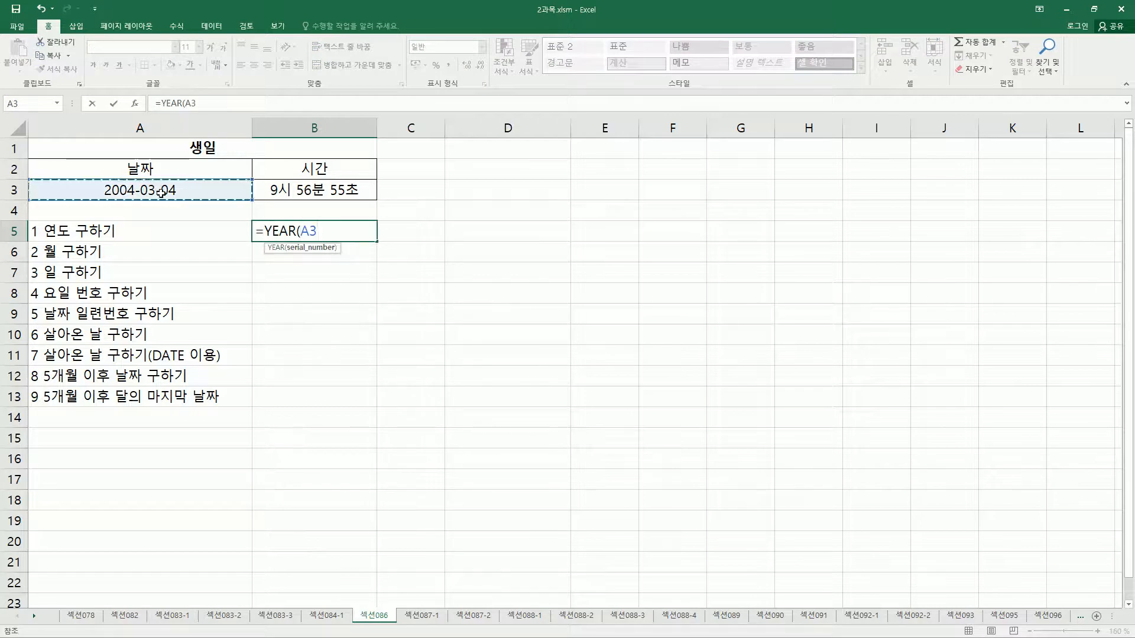
text())
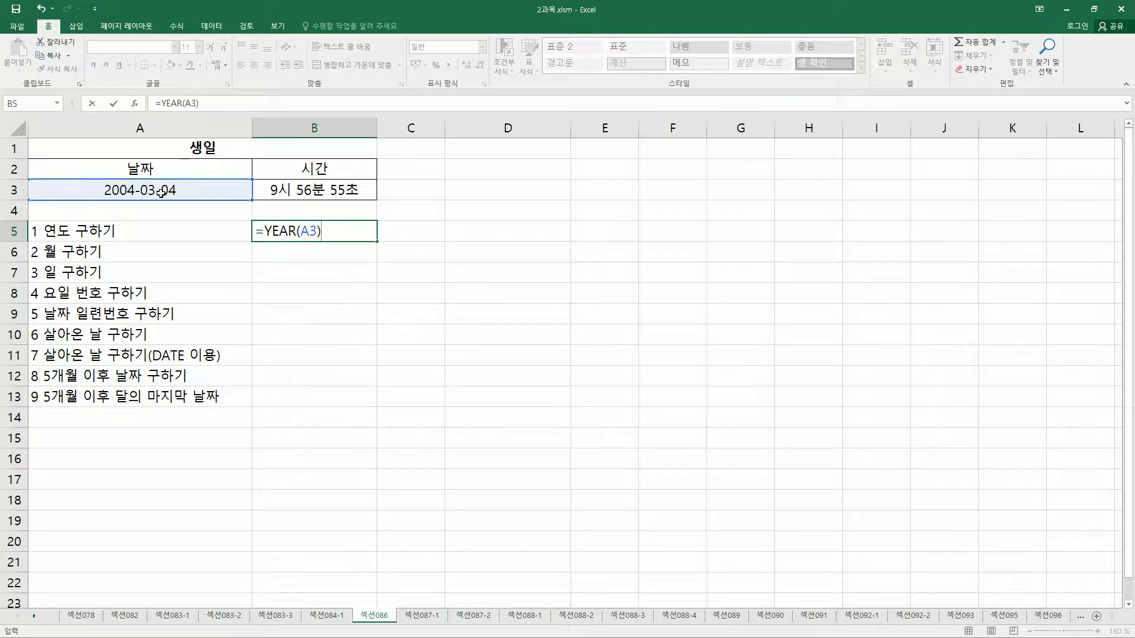
key(Return)
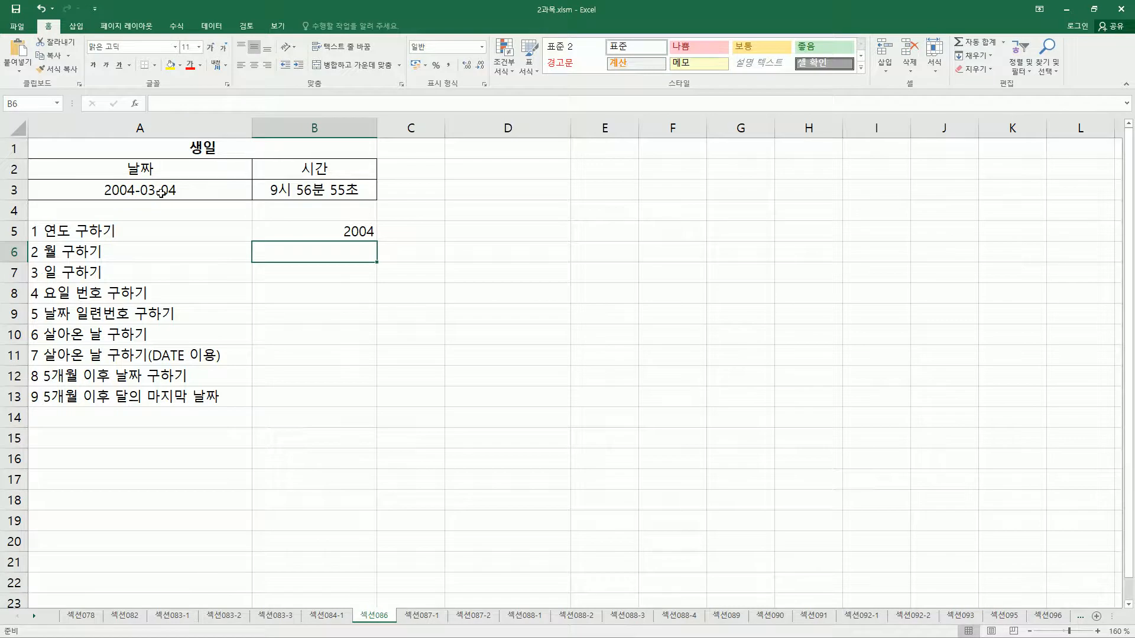
Enter =MONTH(A3) in cell B6 to extract the month from the birthday date.
text(=)
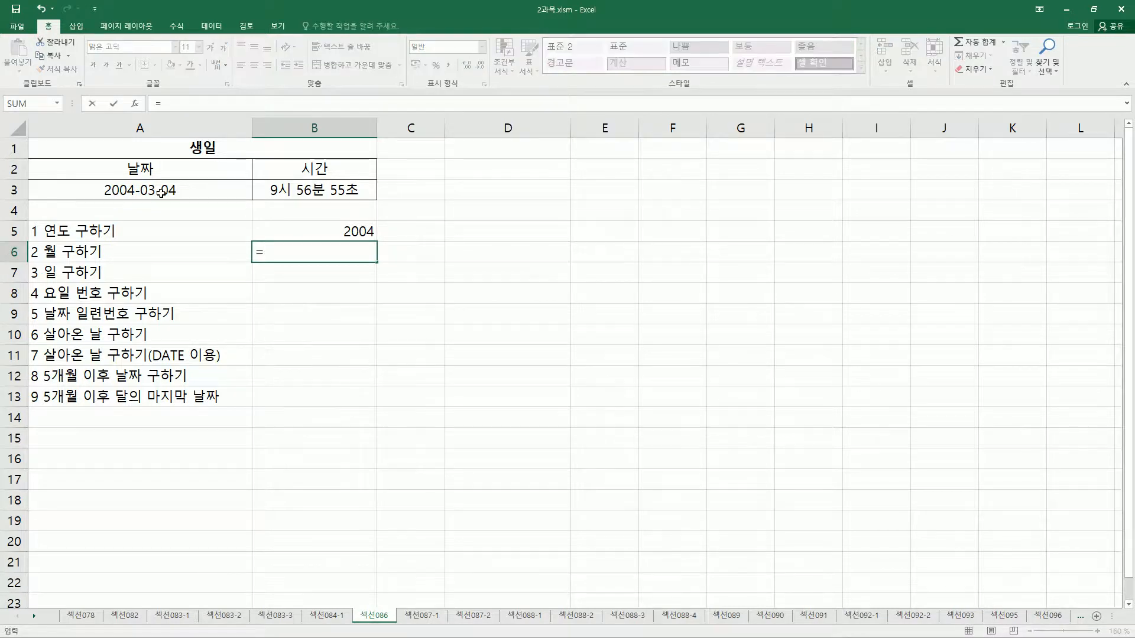
text(mont)
key(Tab)
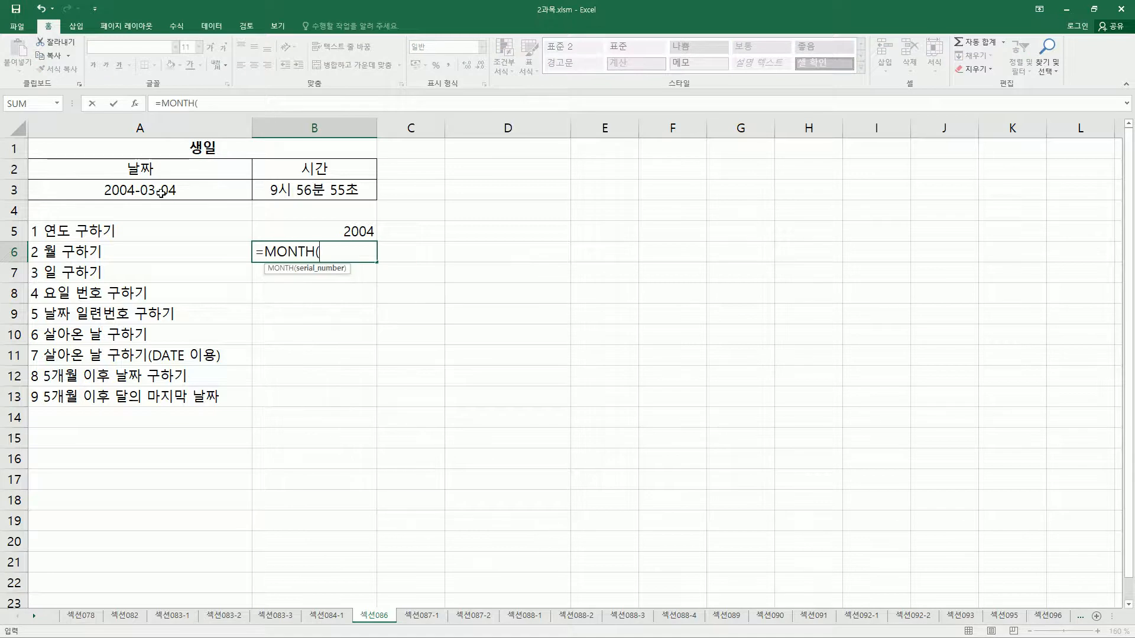
click(161, 192)
text())
key(Return)
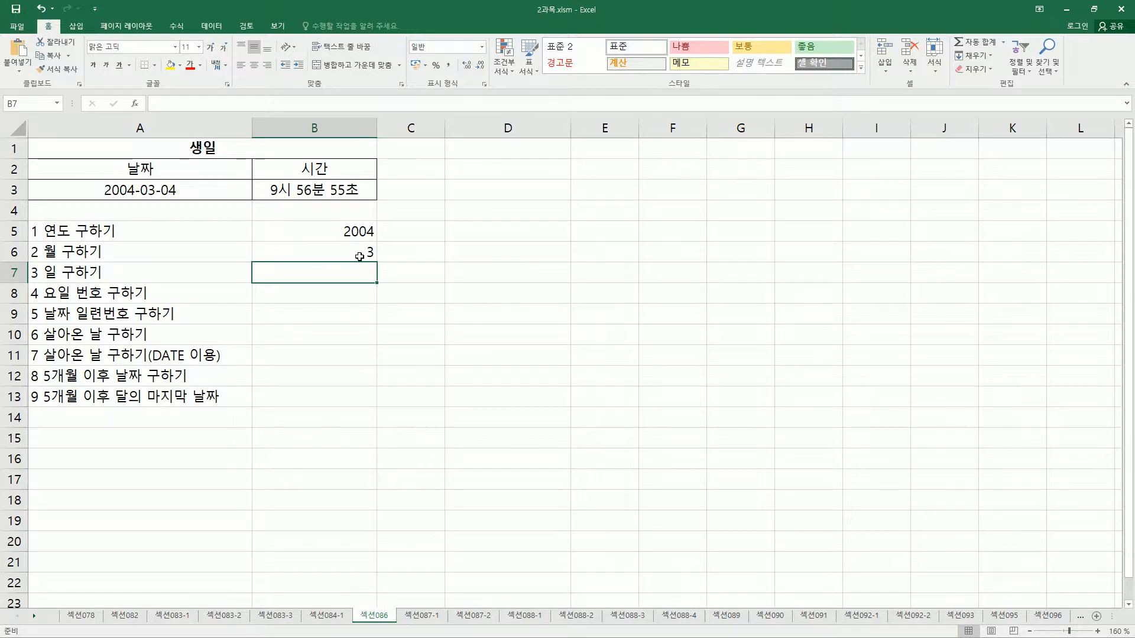
Enter =DAY(A3) in cell B7 to extract the day from the birthday date.
text(=)
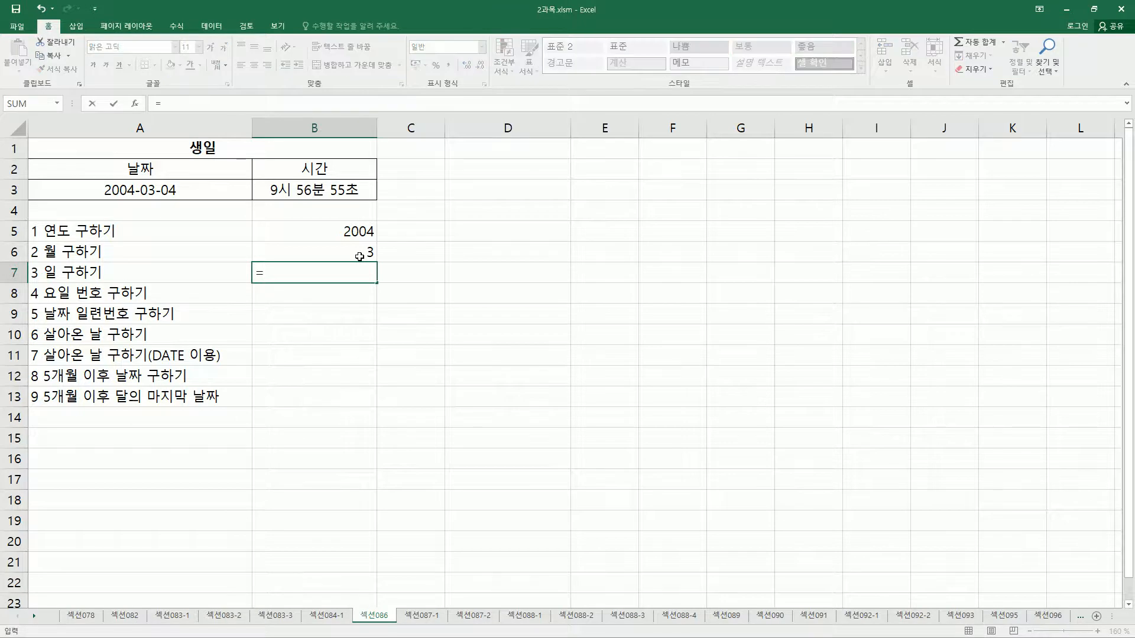
text(day*()
key(BackSpace)
key(BackSpace)
text(()
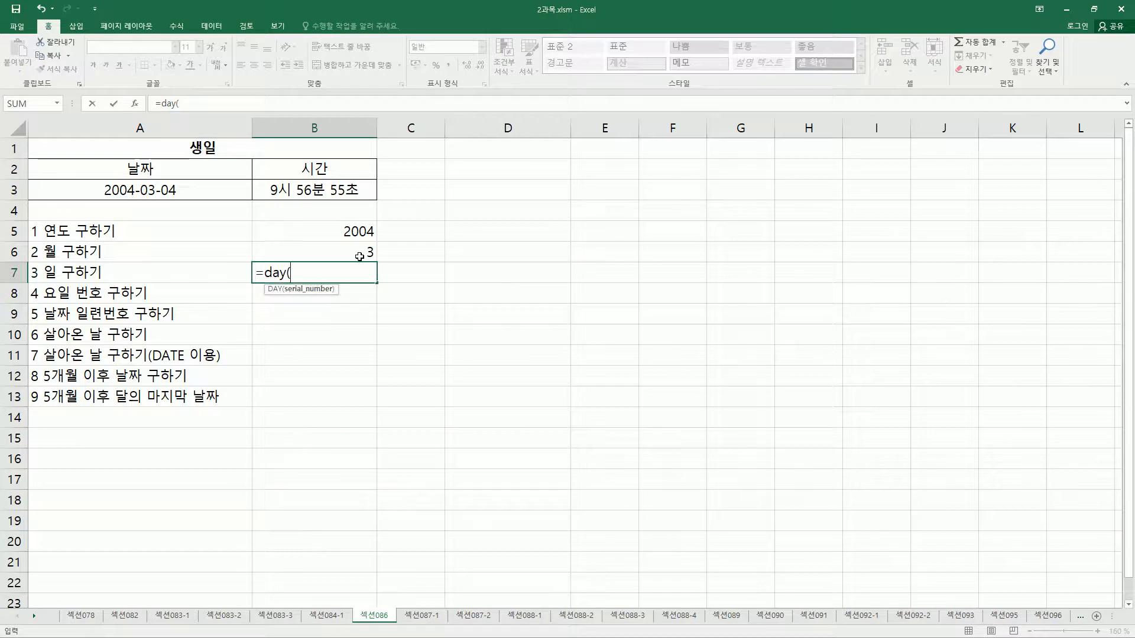
click(200, 188)
text())
key(Return)
key(Up)
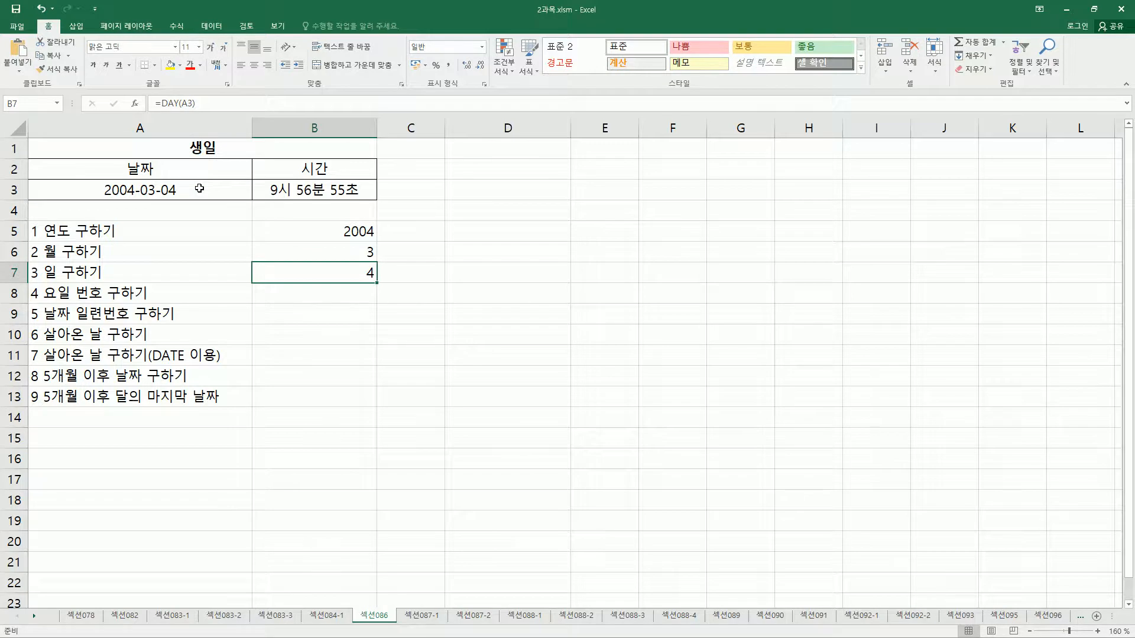
key(Down)
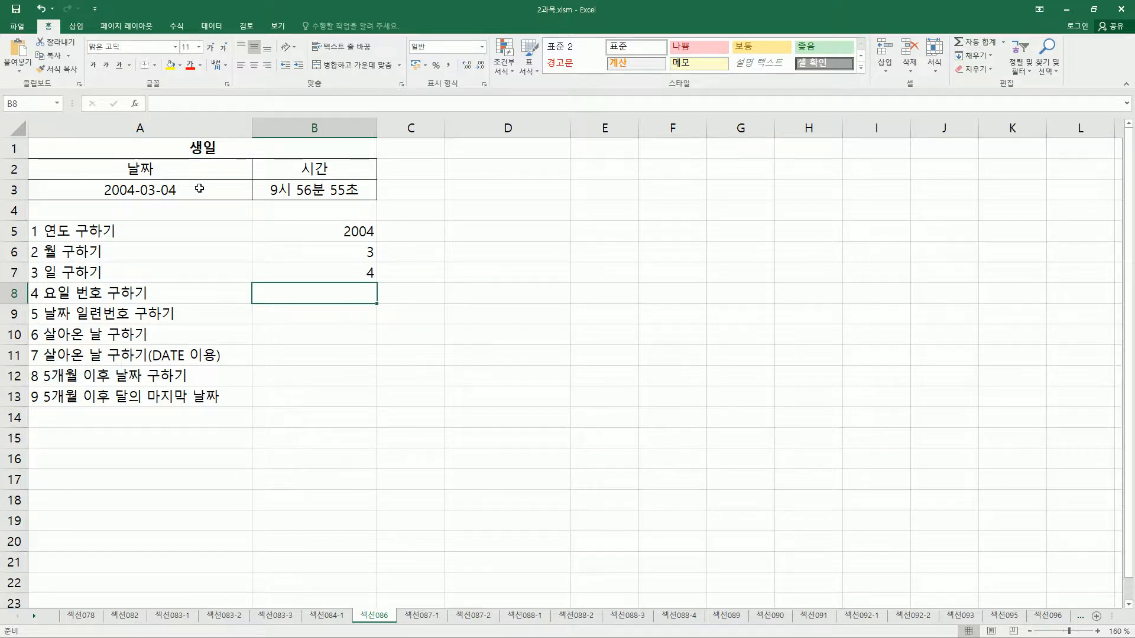
Enter =WEEKDAY(A3,2) in cell B8 to get the weekday number counted from Monday as 1.
text(=wee)
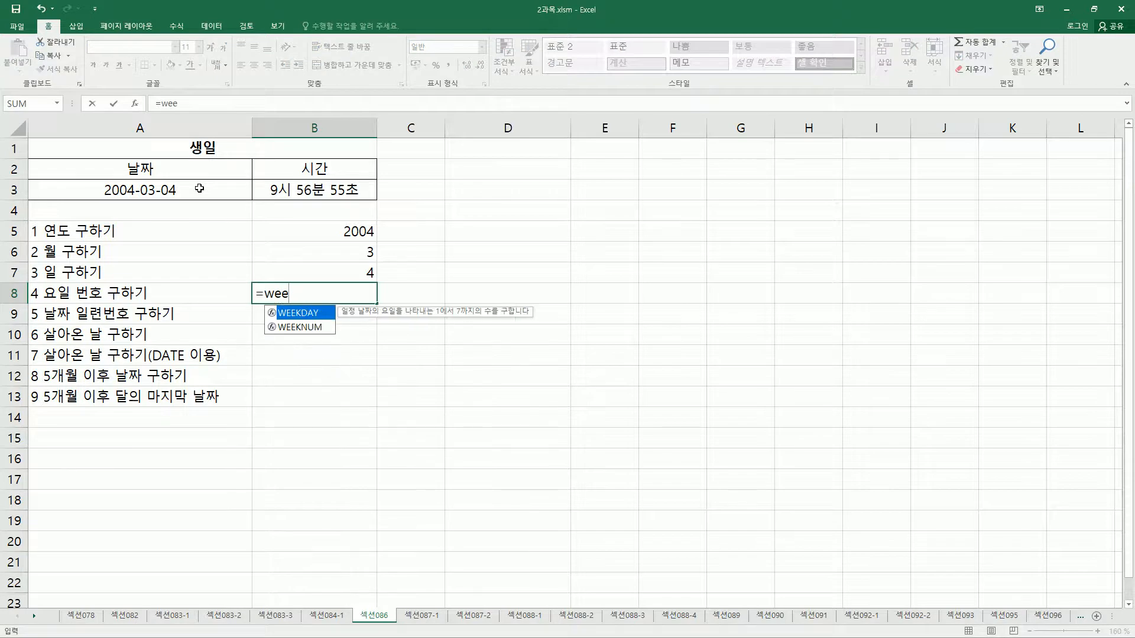
key(Tab)
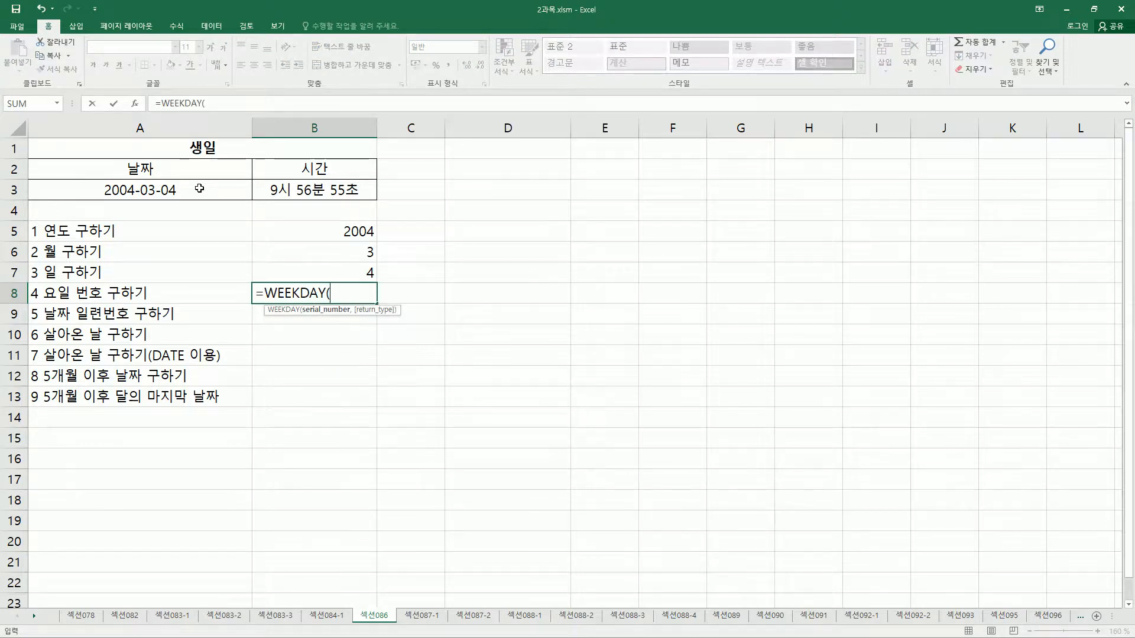
click(178, 193)
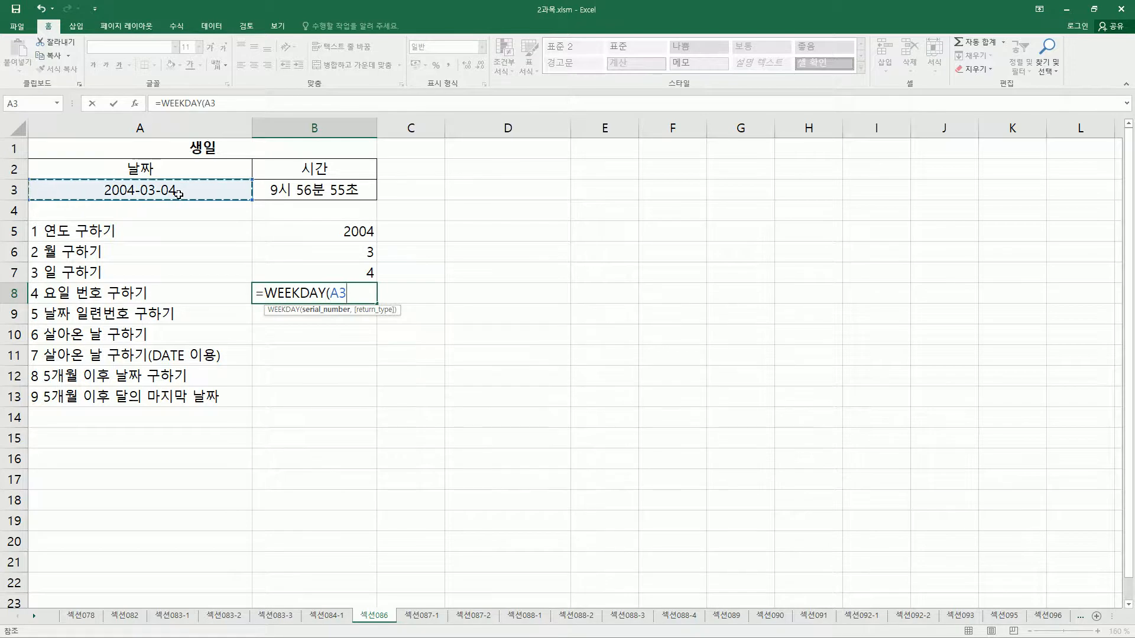
text(,)
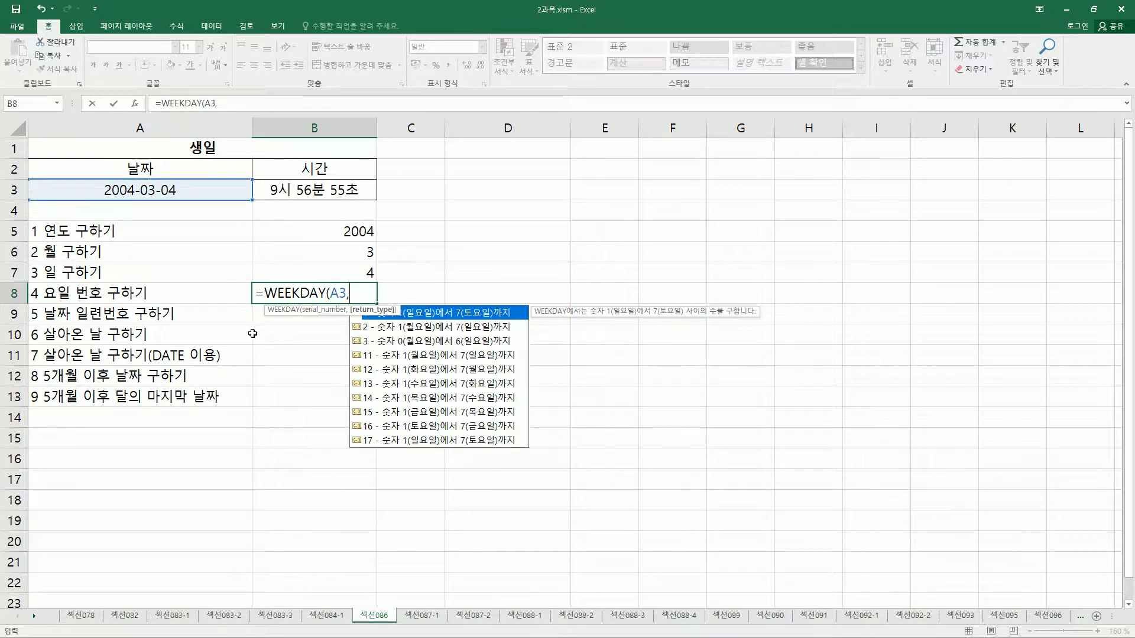
click(348, 297)
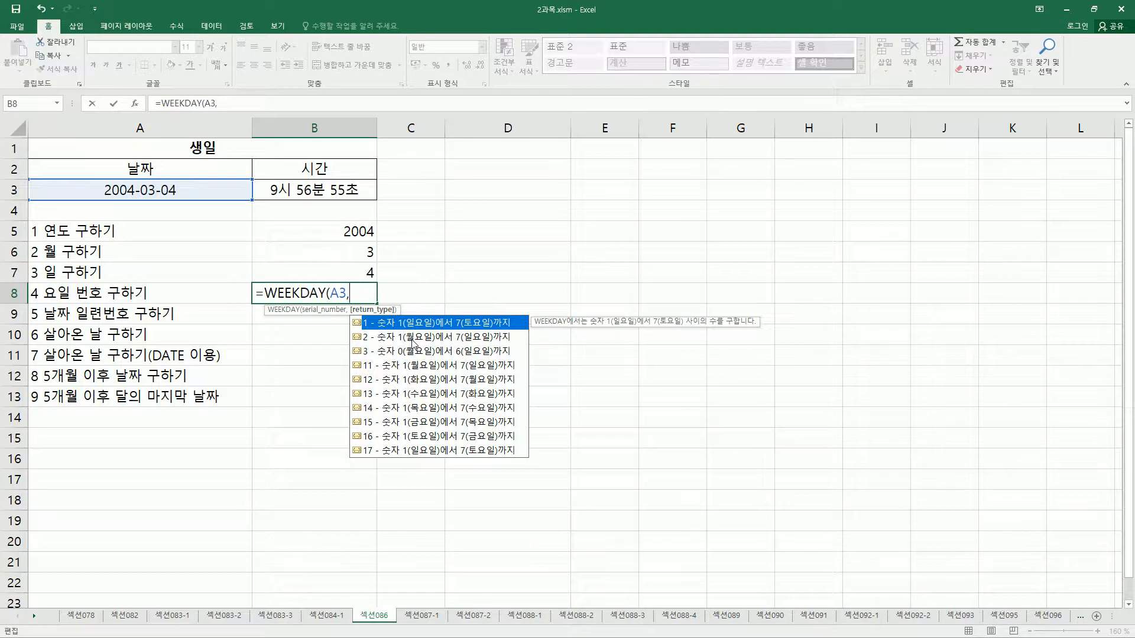
text(2))
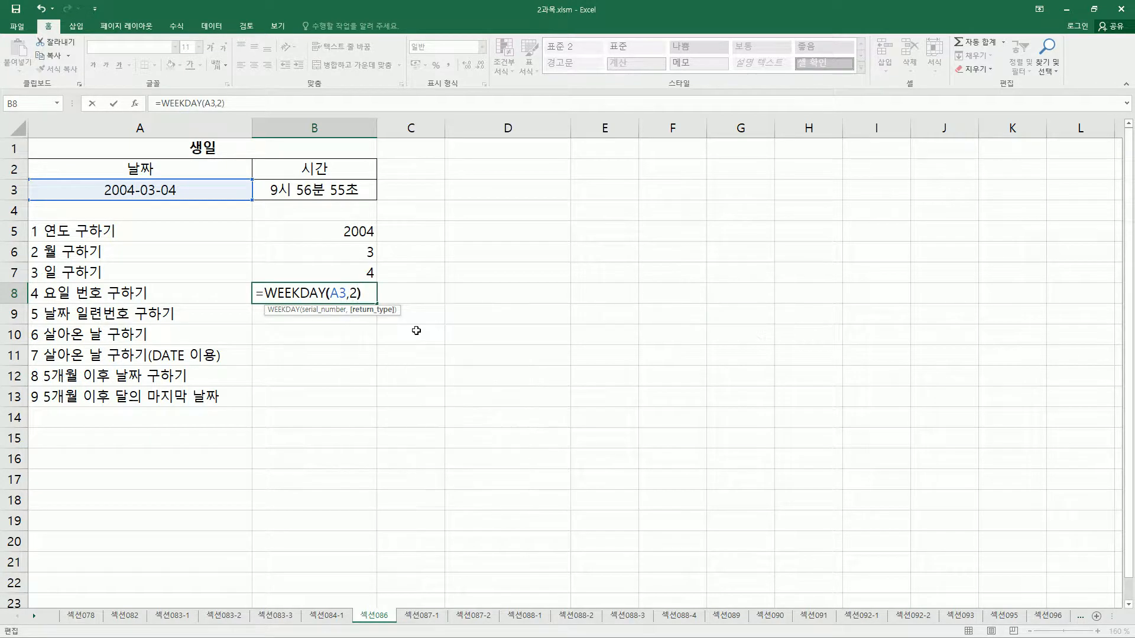
key(Return)
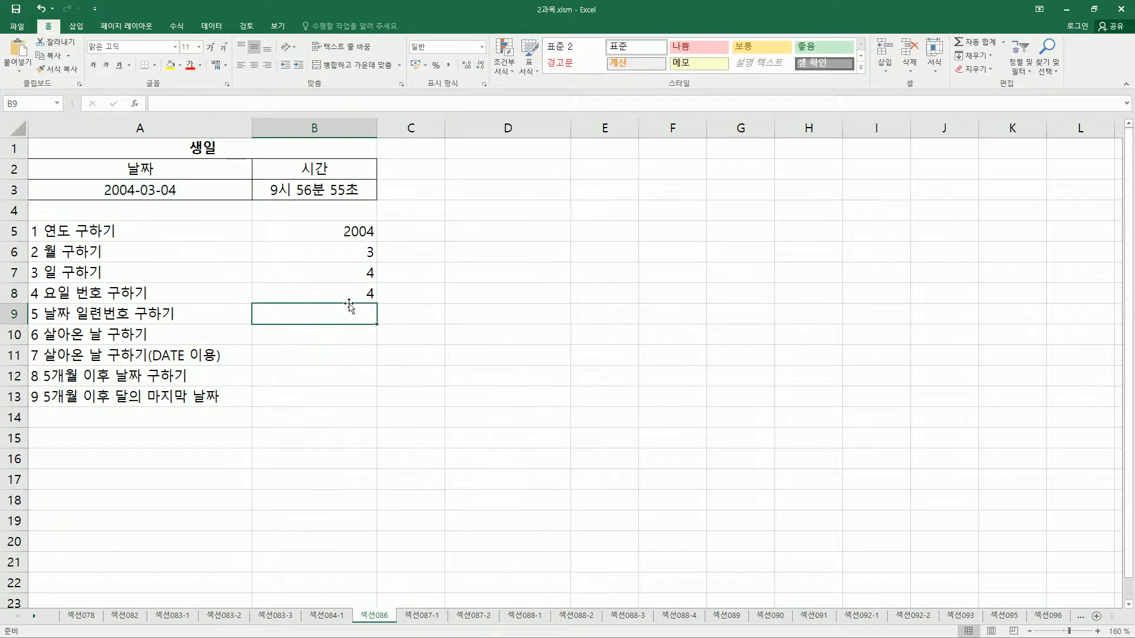
Check the birthday's weekday on the monthly calendar picture, numbering the days from Monday as 1 to Sunday as 7.
key(Up)
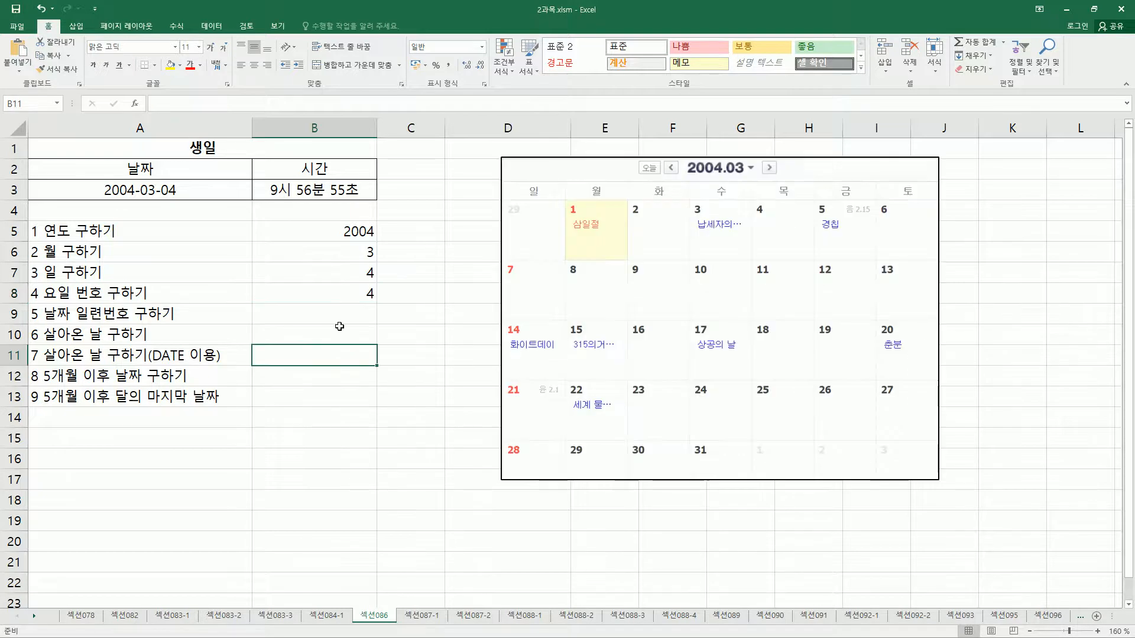
key(ctrl+shift+d)
drag(680, 156, 762, 176)
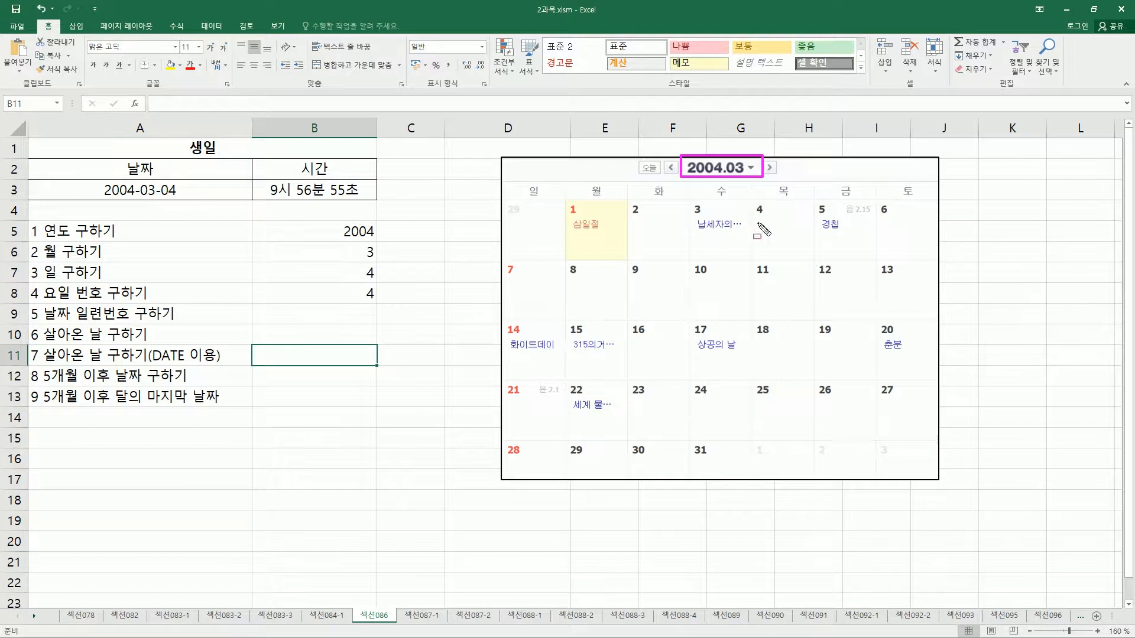
drag(752, 202, 816, 259)
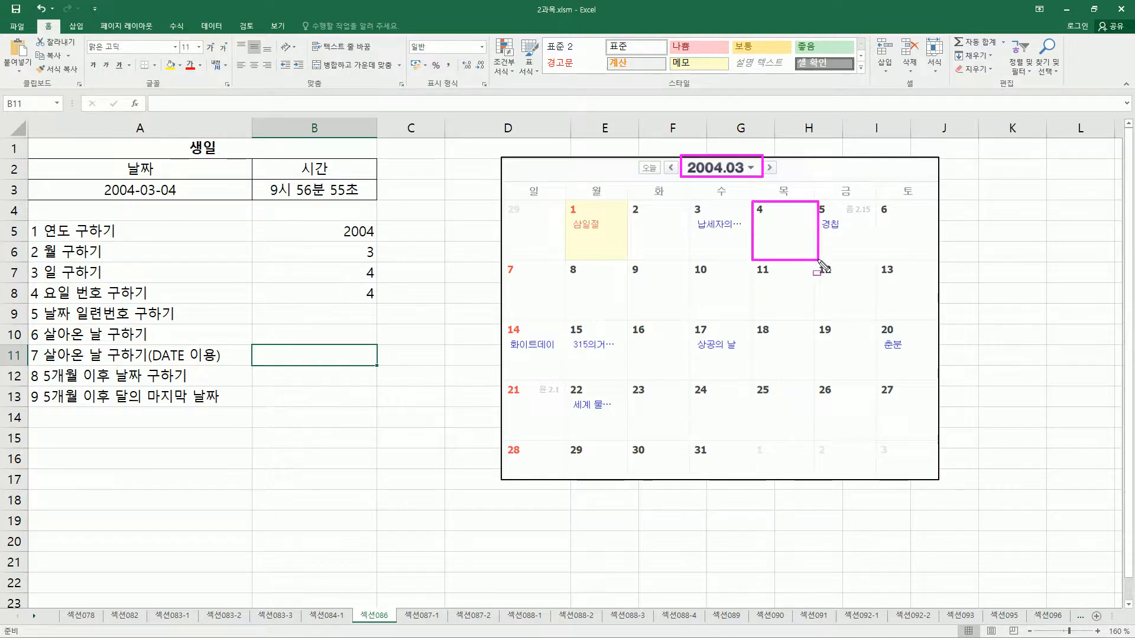
drag(776, 180, 797, 203)
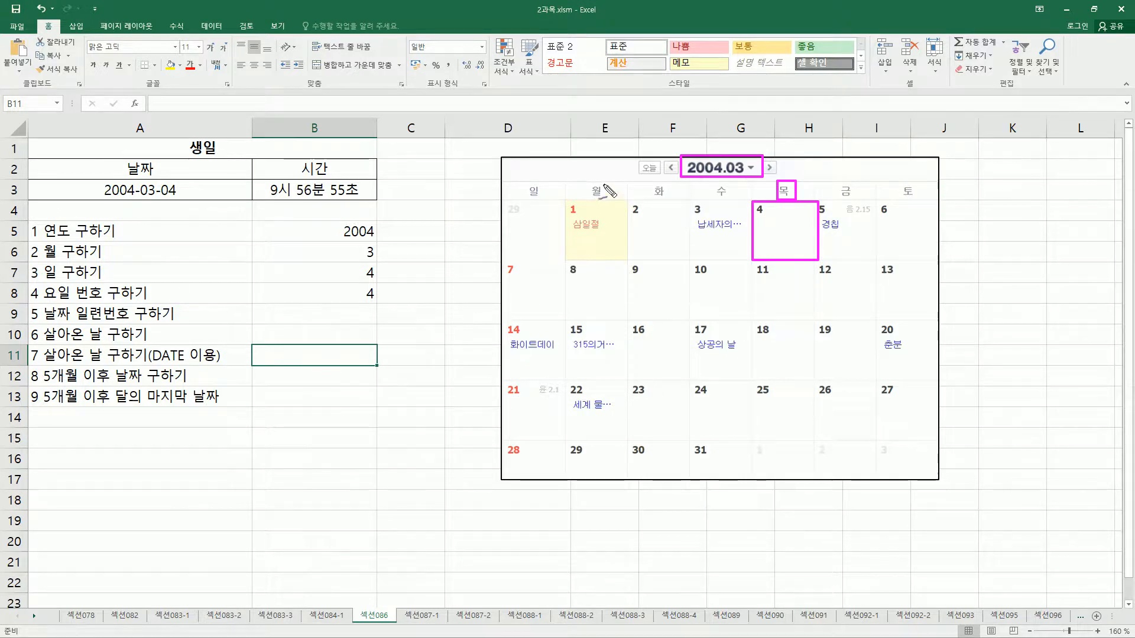
mouse_move(610, 182)
mouse_down()
mouse_move(677, 187)
mouse_move(674, 197)
mouse_move(742, 190)
mouse_move(734, 200)
mouse_up()
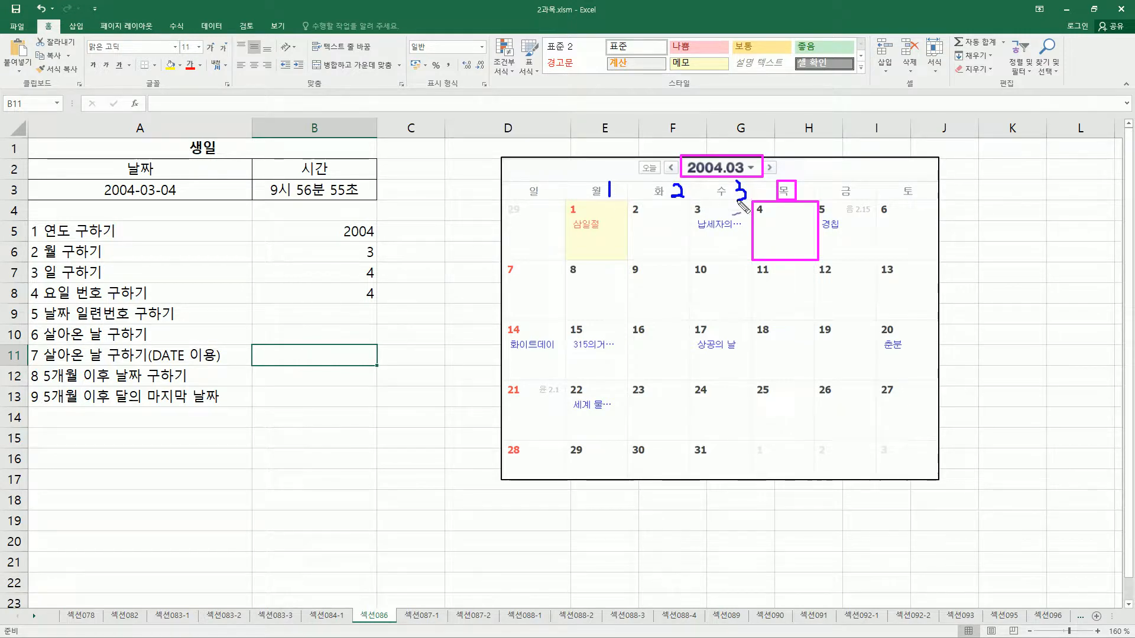
mouse_move(809, 182)
mouse_down()
mouse_move(819, 193)
mouse_move(805, 205)
mouse_move(852, 200)
mouse_move(864, 182)
mouse_move(927, 195)
mouse_up()
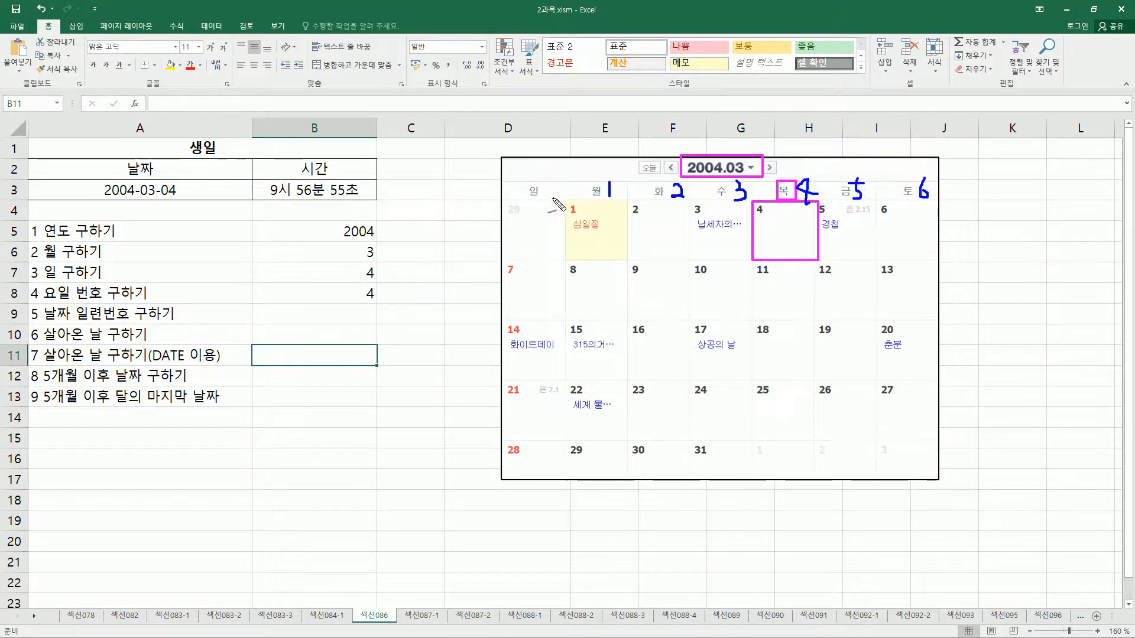
drag(544, 180, 554, 198)
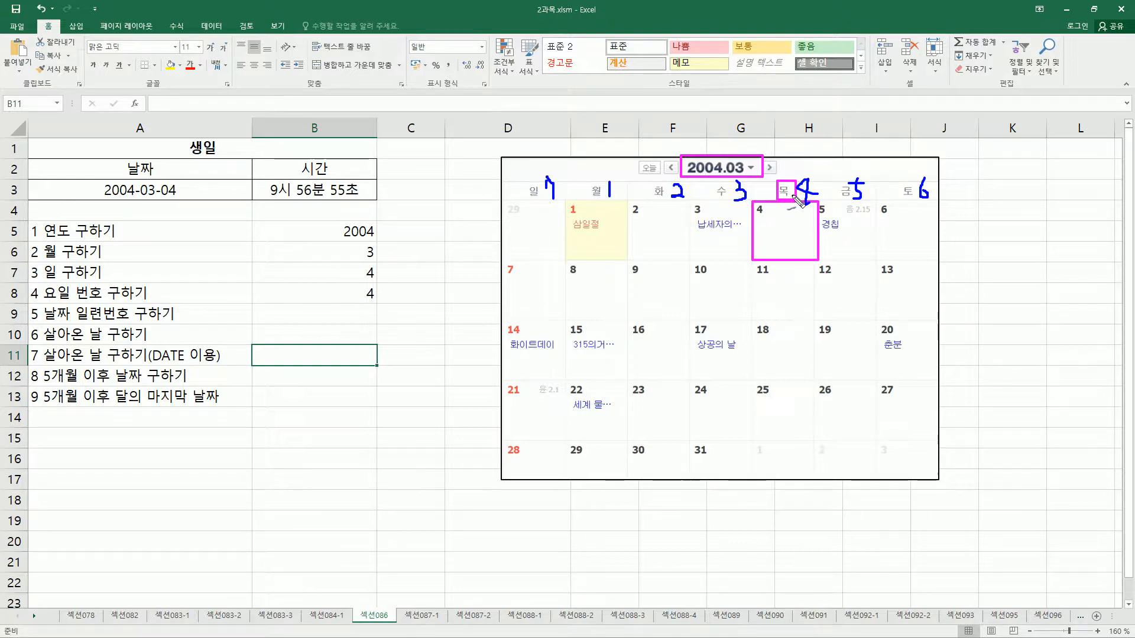
mouse_move(367, 303)
mouse_down()
mouse_move(378, 286)
mouse_move(362, 285)
mouse_up()
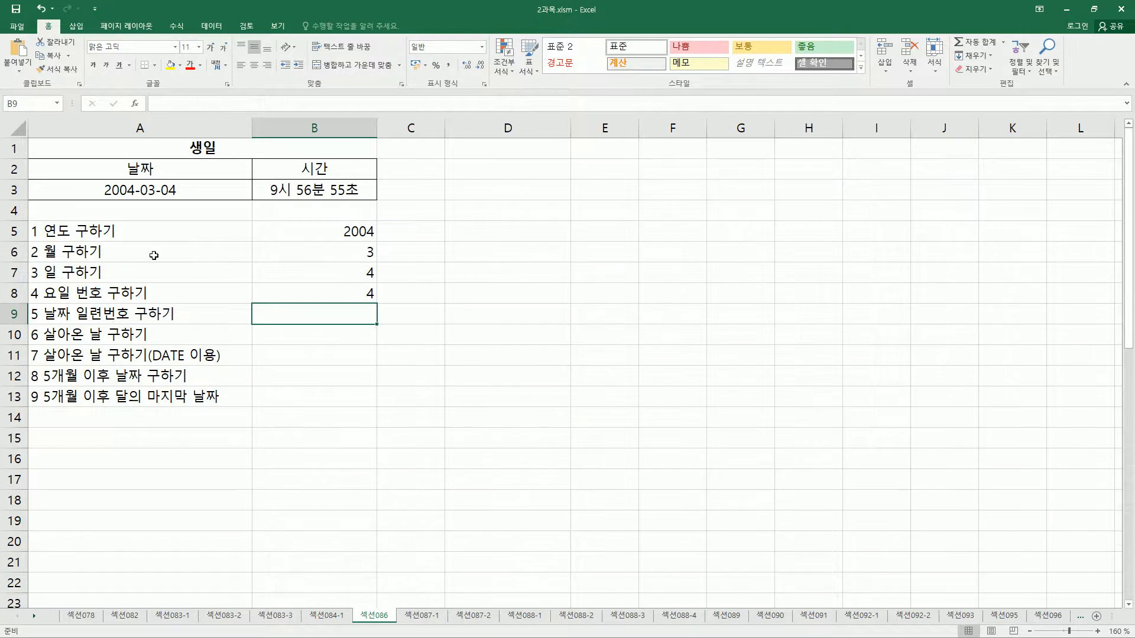
mouse_move(99, 198)
mouse_down()
mouse_move(169, 200)
mouse_move(182, 181)
mouse_up()
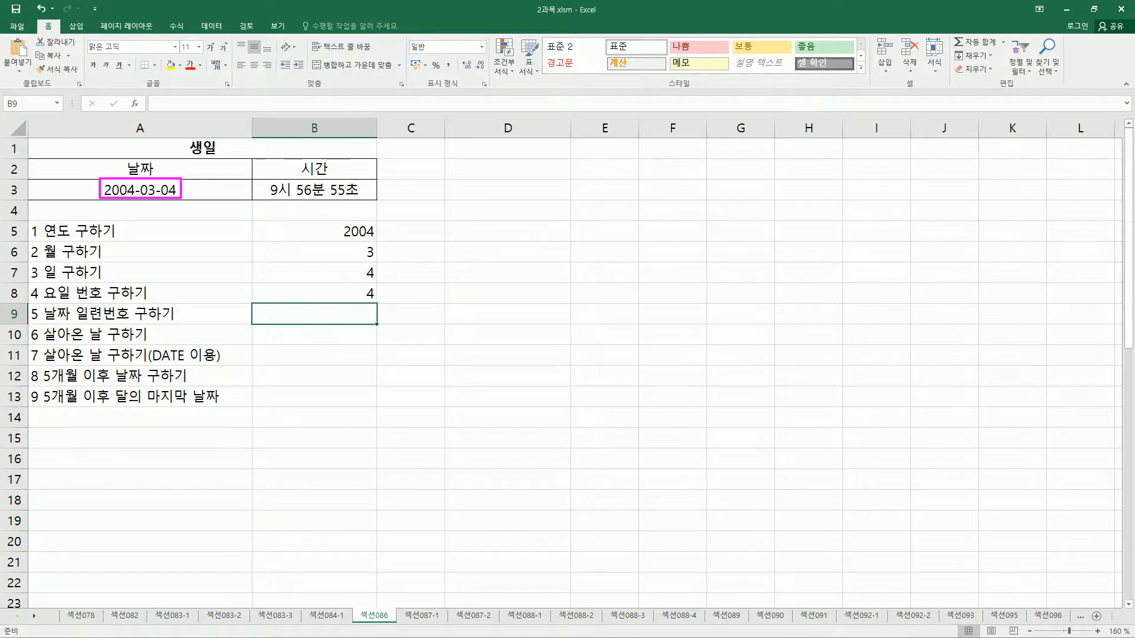
key(Escape)
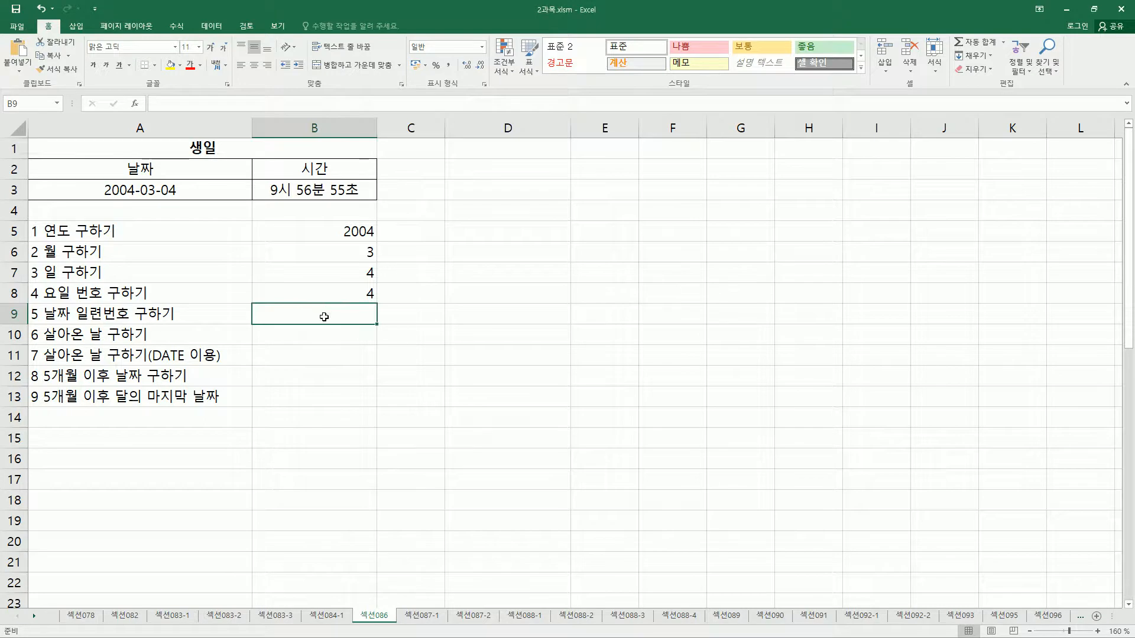
Add the syntax note date(년,월,일) in cell D9.
click(508, 312)
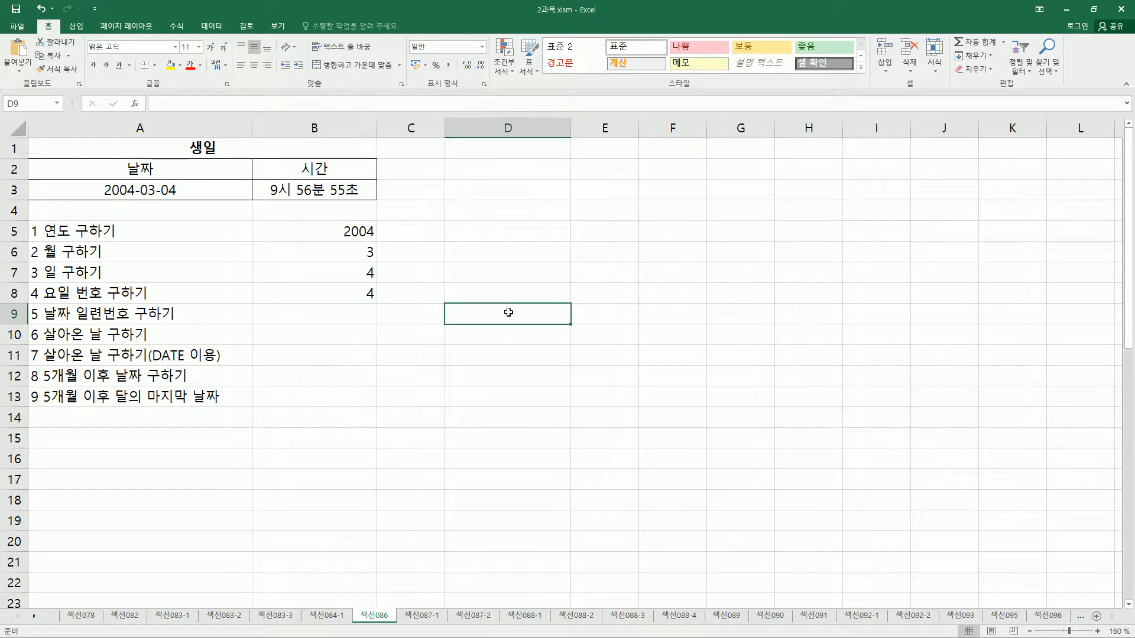
text(date(년)
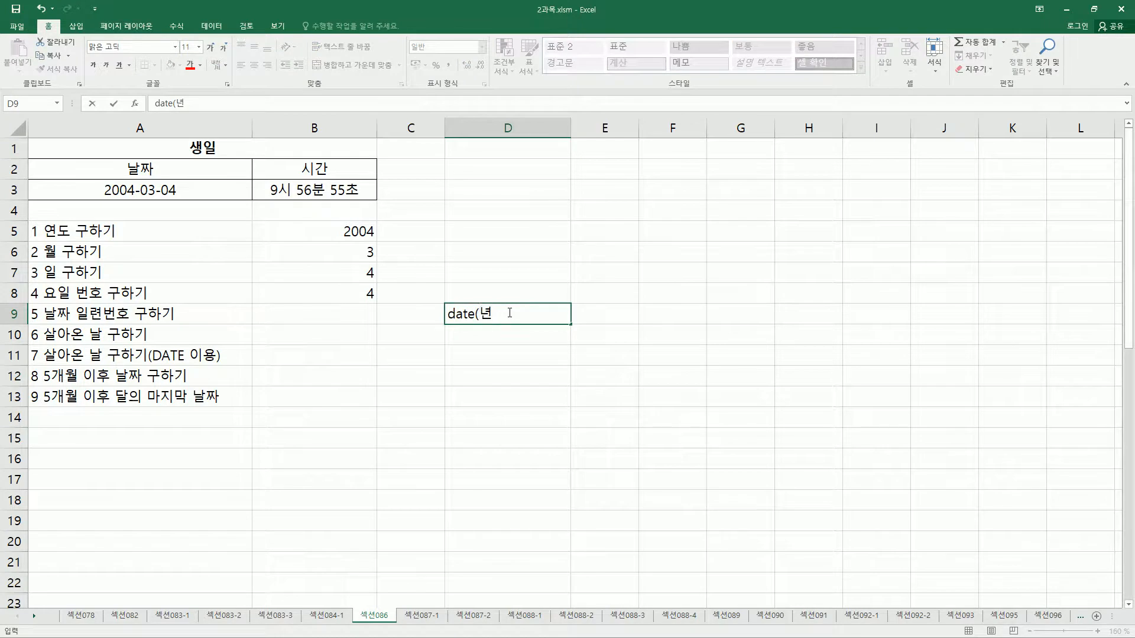
text(,월,이ㄹ))
key(Return)
key(Left)
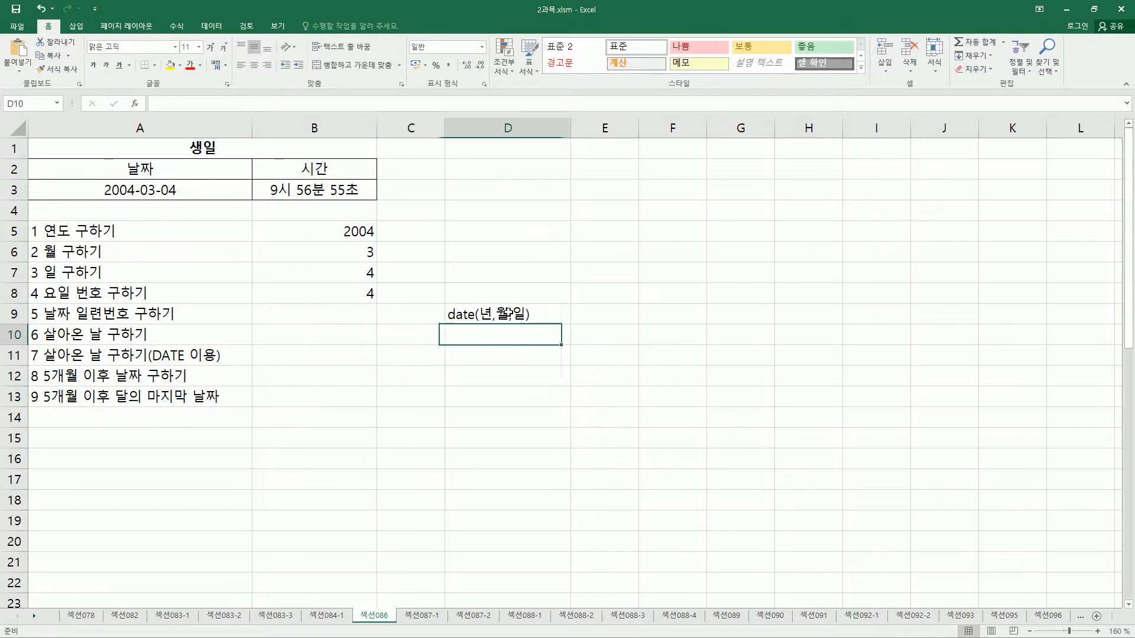
click(508, 314)
Start a DATE formula in cell B9, using YEAR(A3) as its year argument.
click(290, 313)
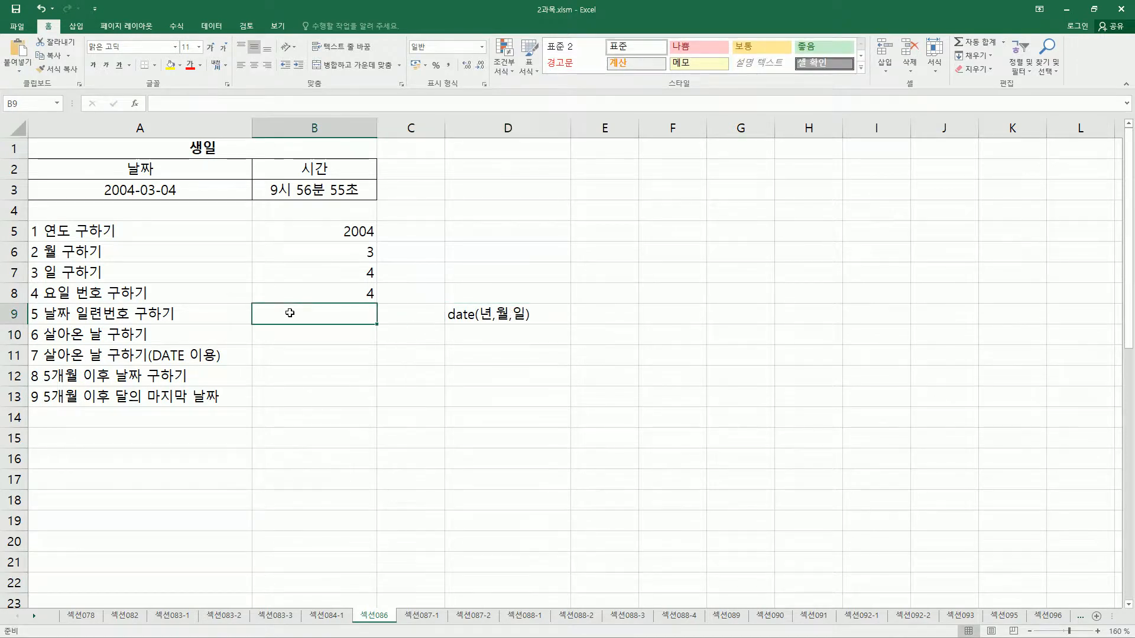
drag(95, 177, 200, 202)
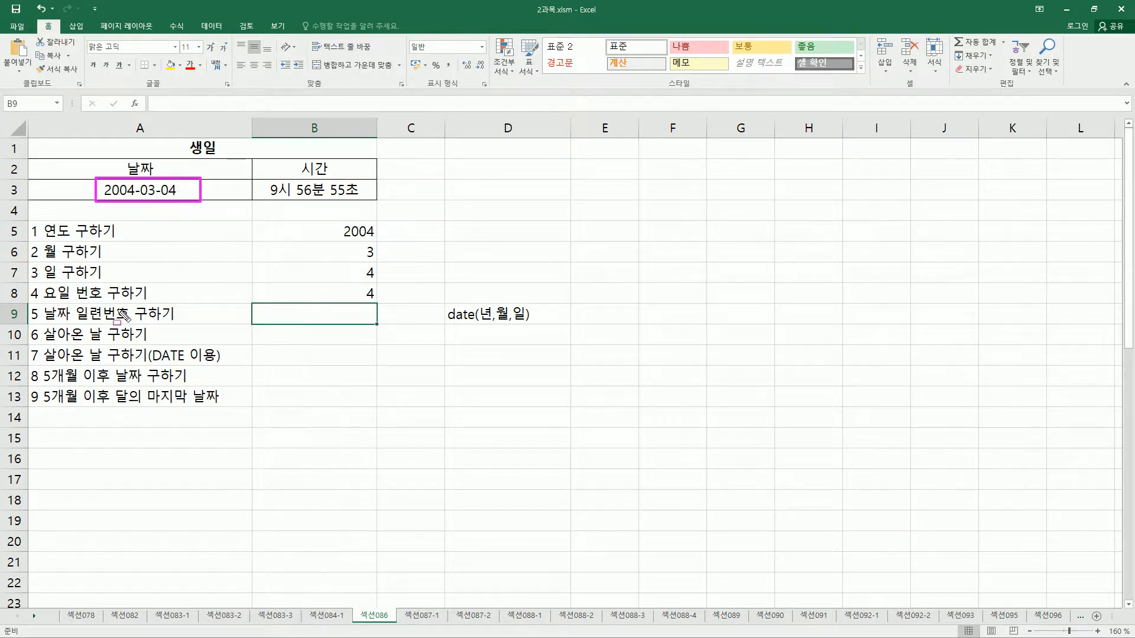
key(Escape)
click(270, 314)
text(=)
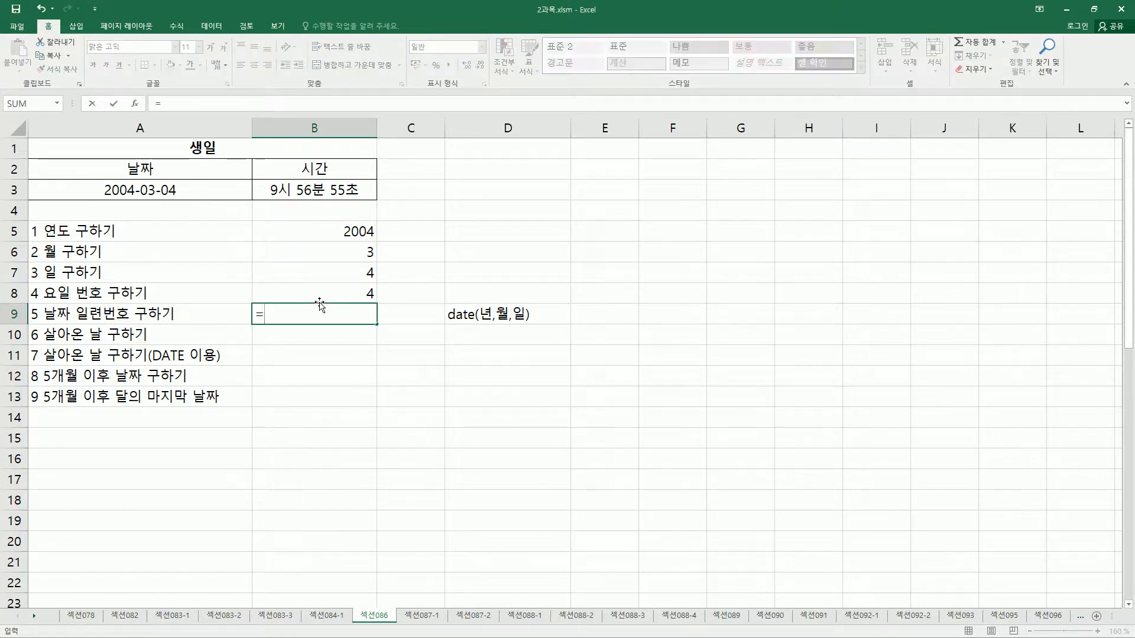
text(date()
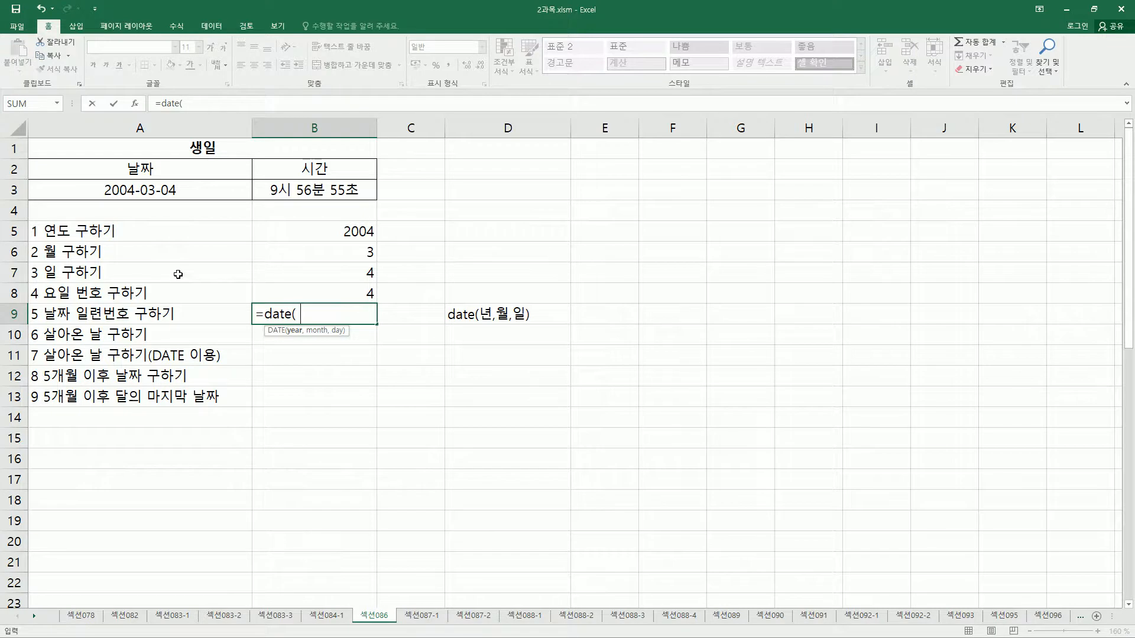
text(year)
key(Tab)
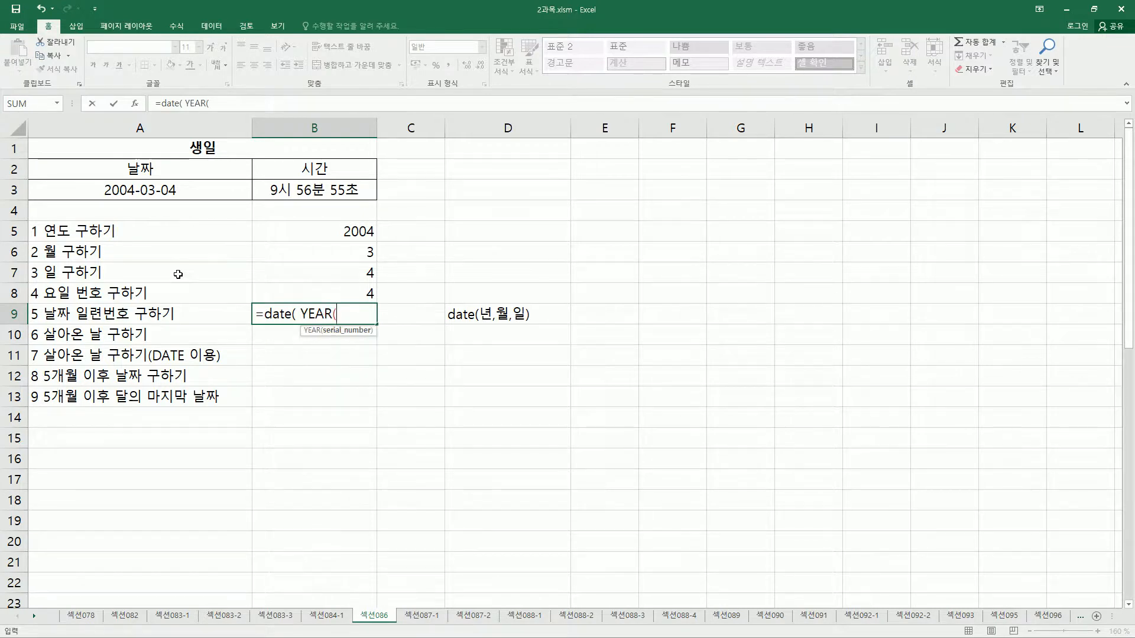
click(205, 191)
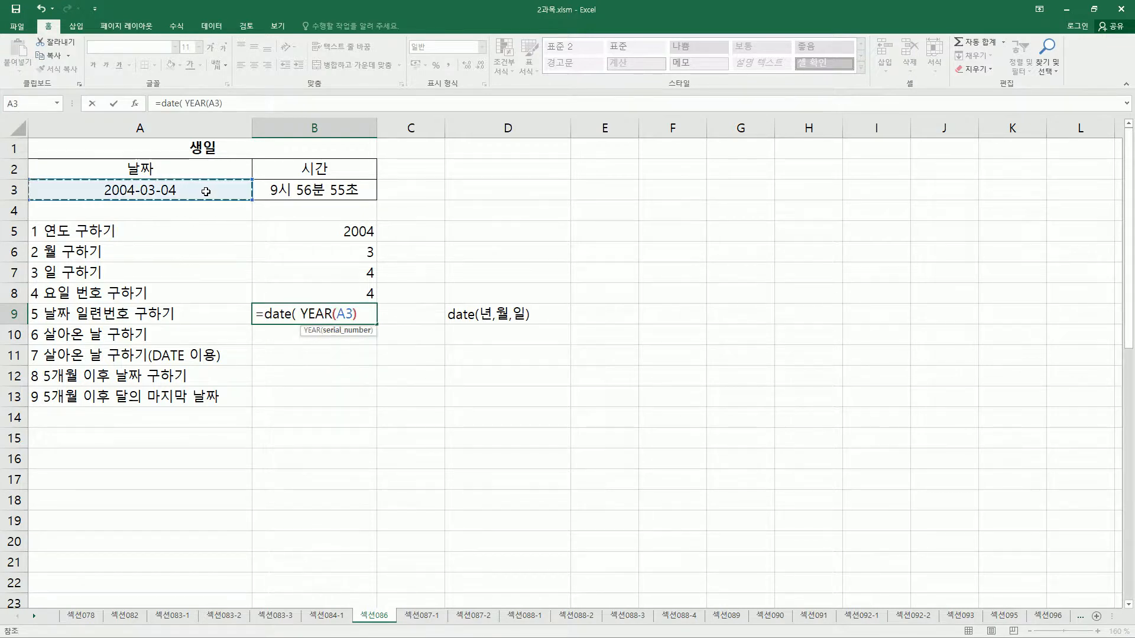
text(), )
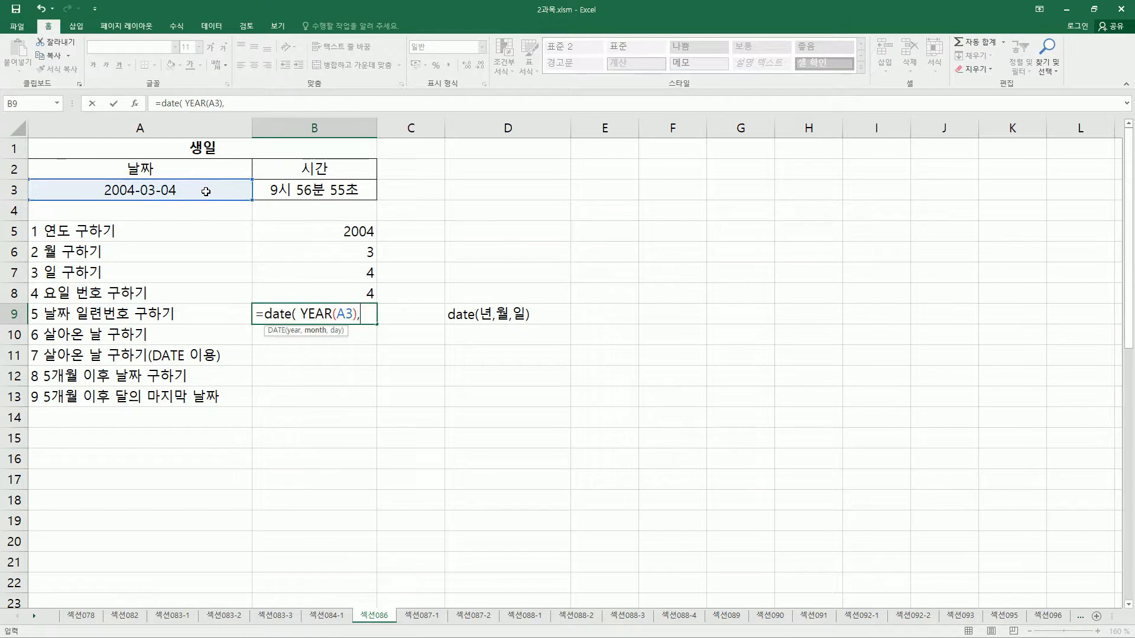
text(mon)
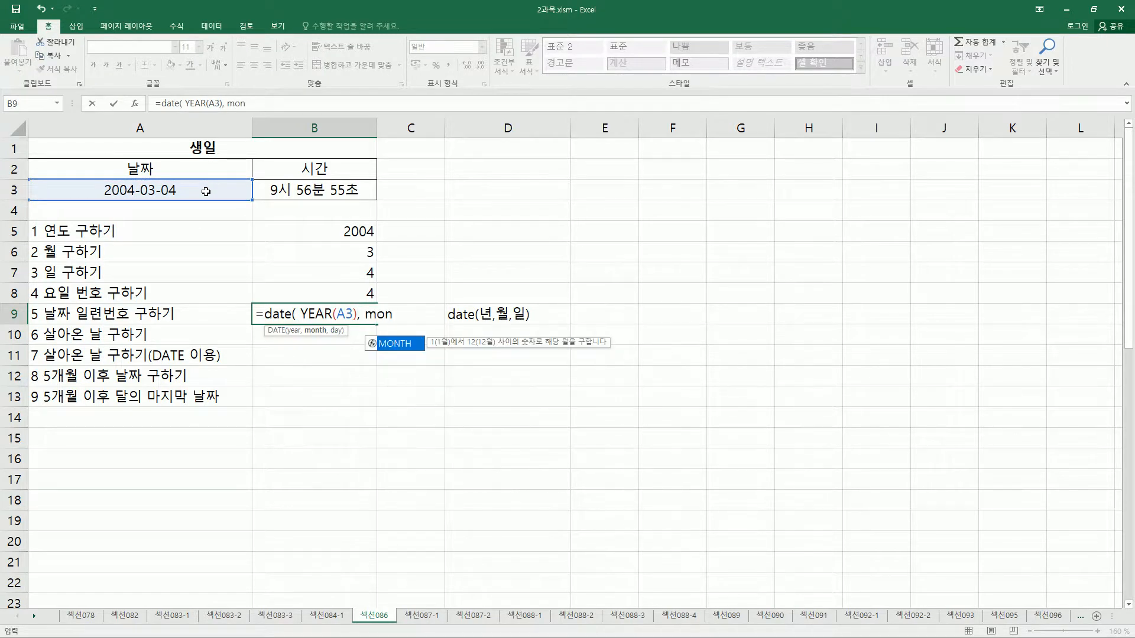
Complete the DATE formula in B9 with MONTH(A3) as the month and DAY(A3) as the day argument.
key(Tab)
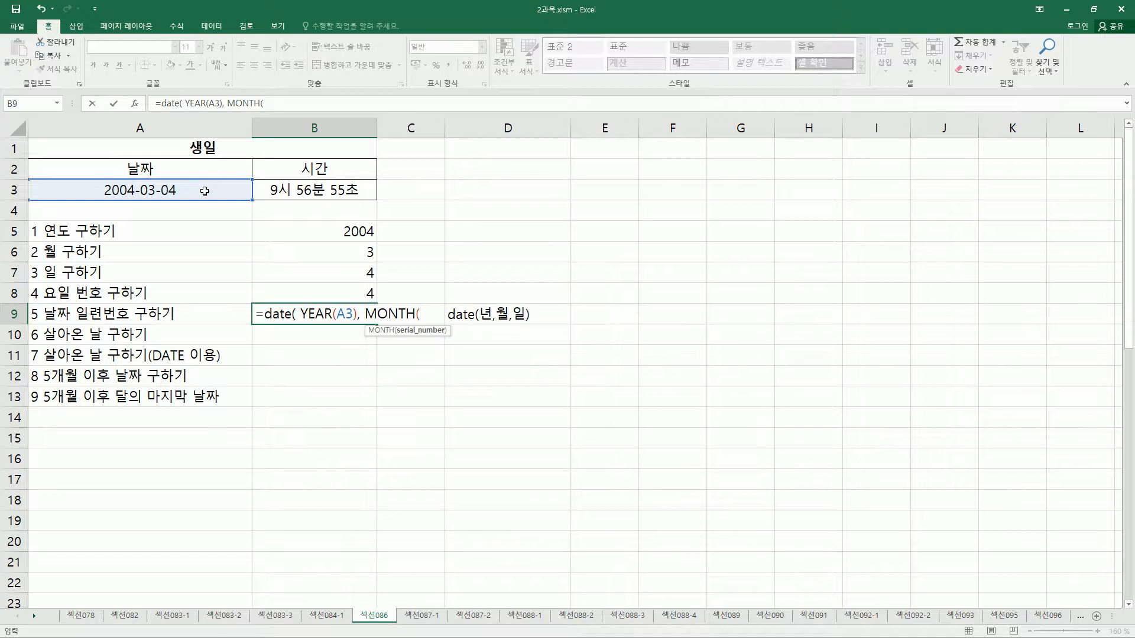
click(121, 194)
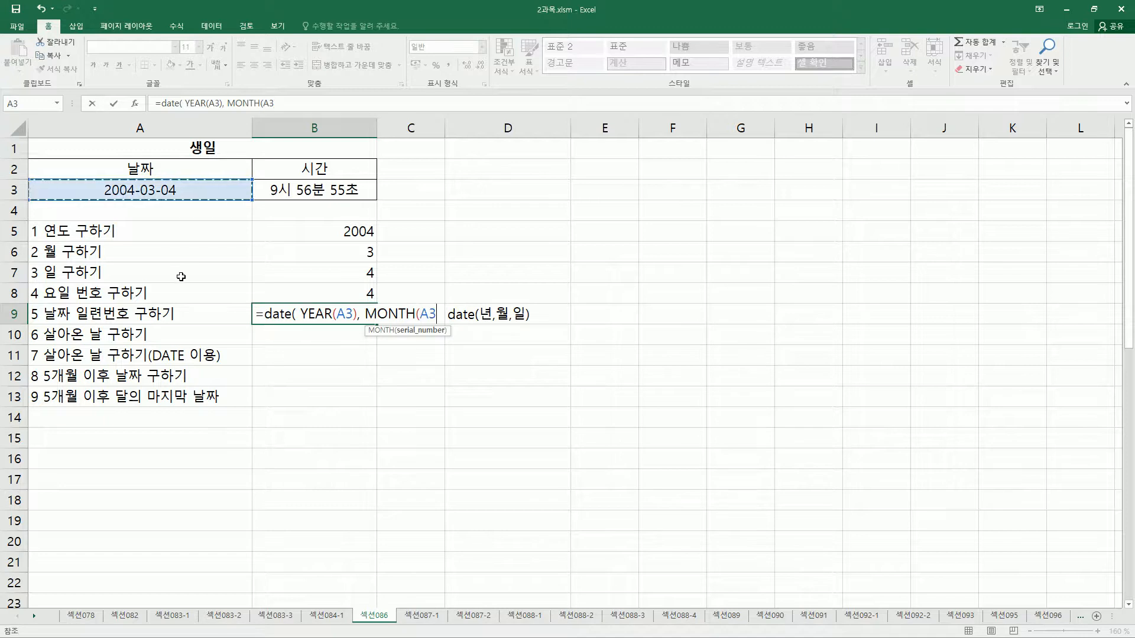
text())
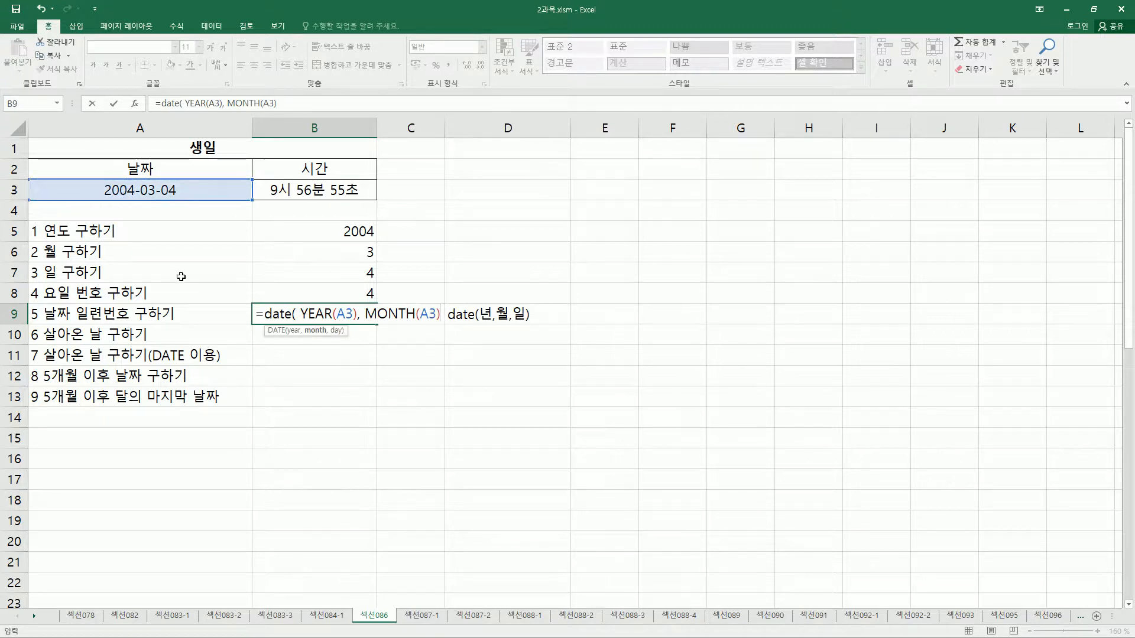
text( ,)
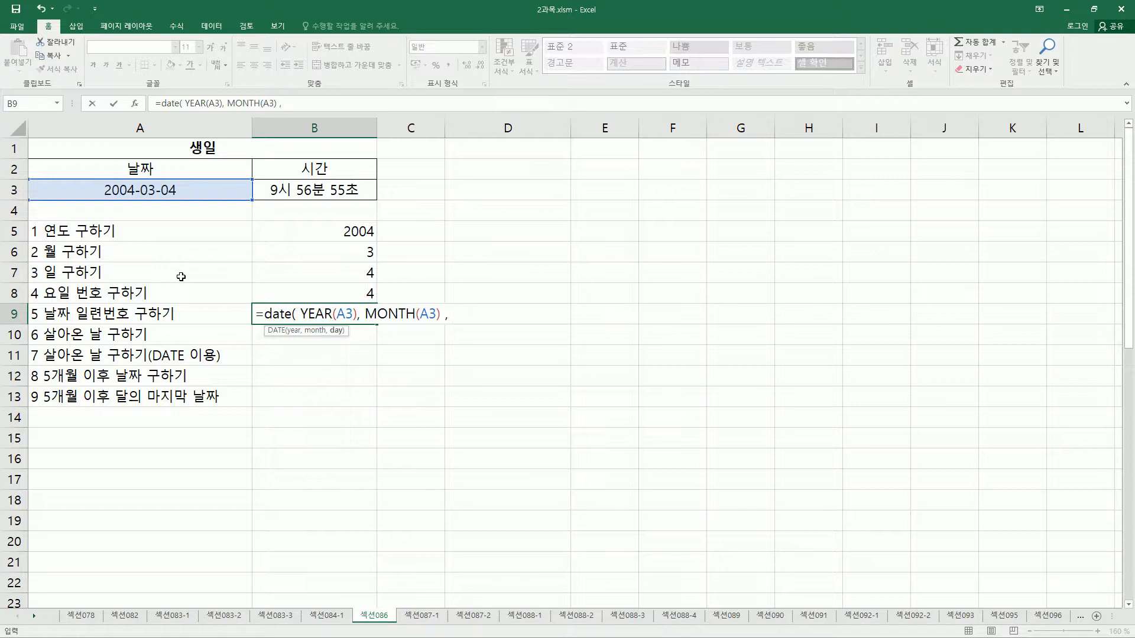
text( d)
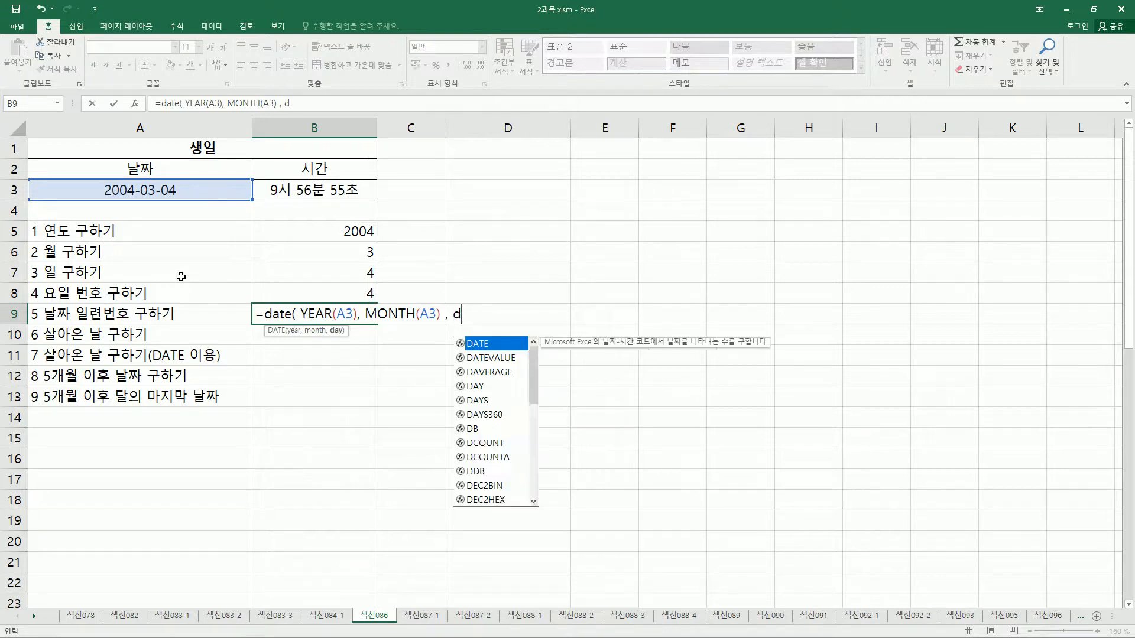
text(ay()
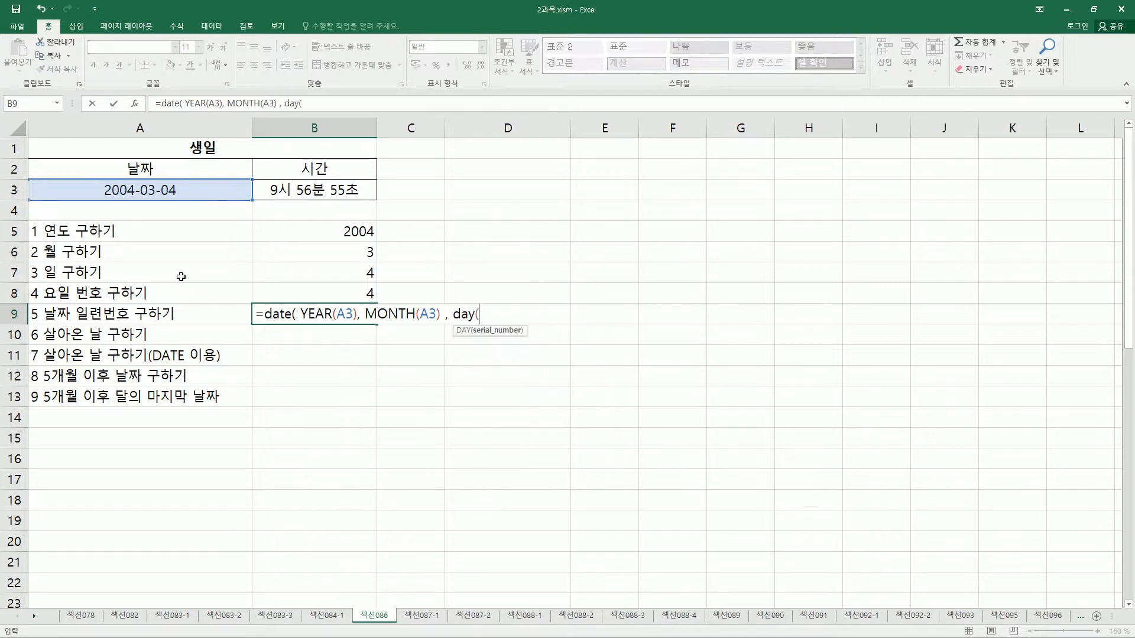
click(167, 192)
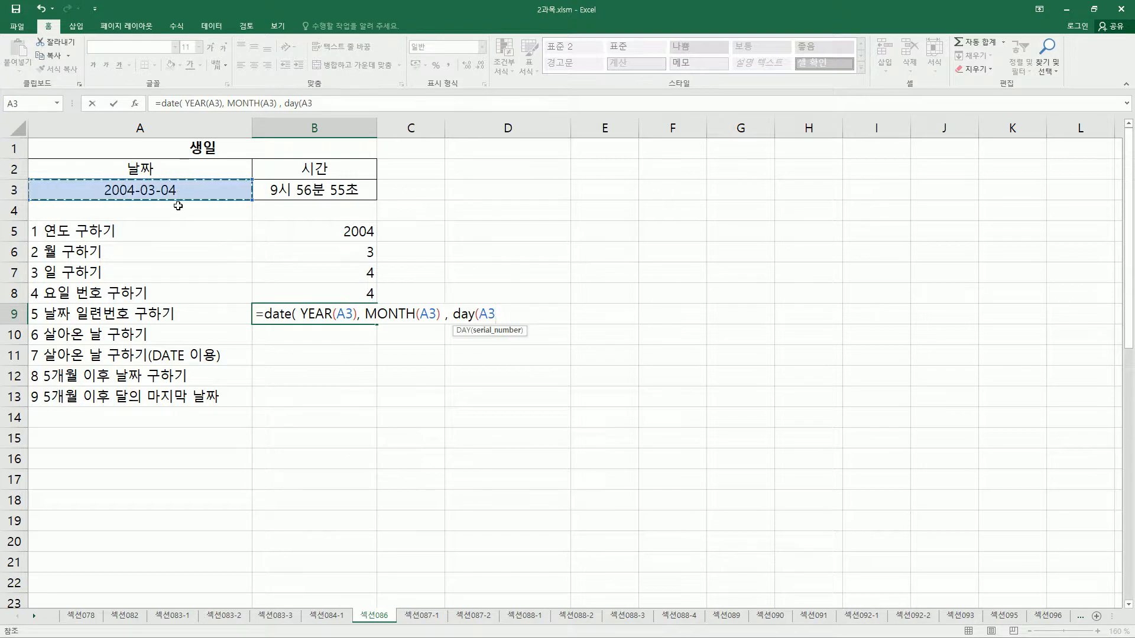
text())
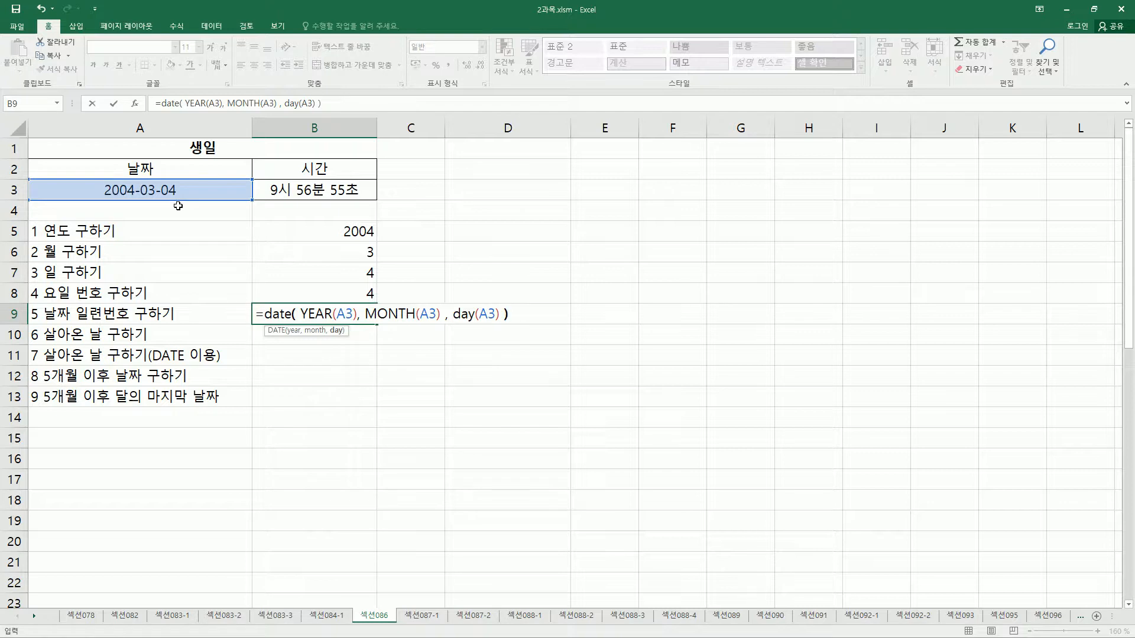
drag(299, 324, 498, 325)
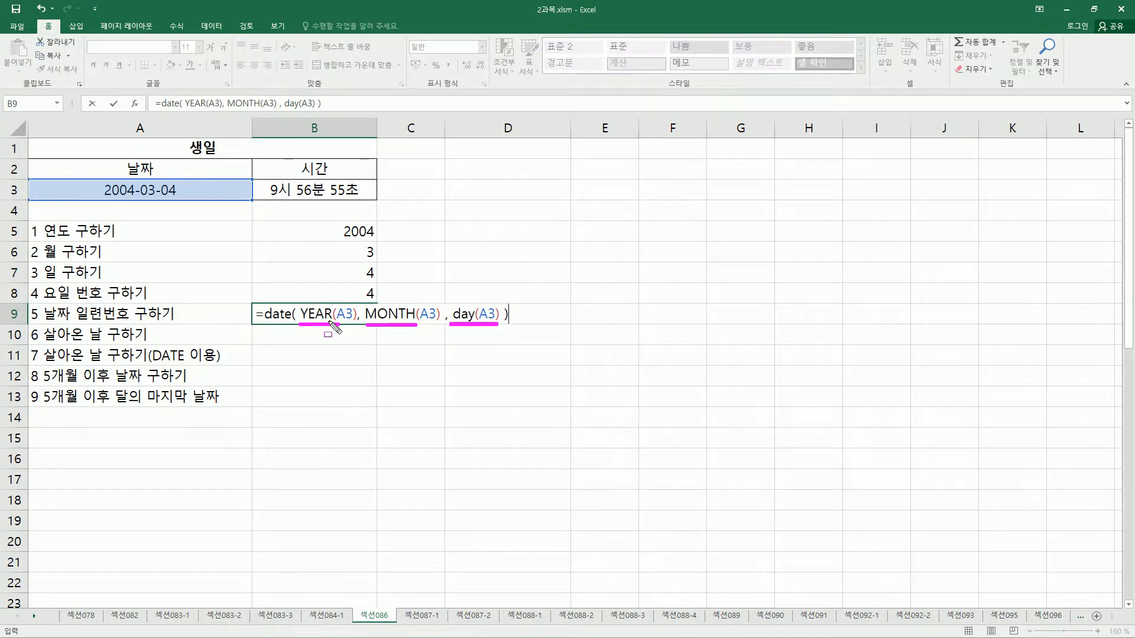
key(Escape)
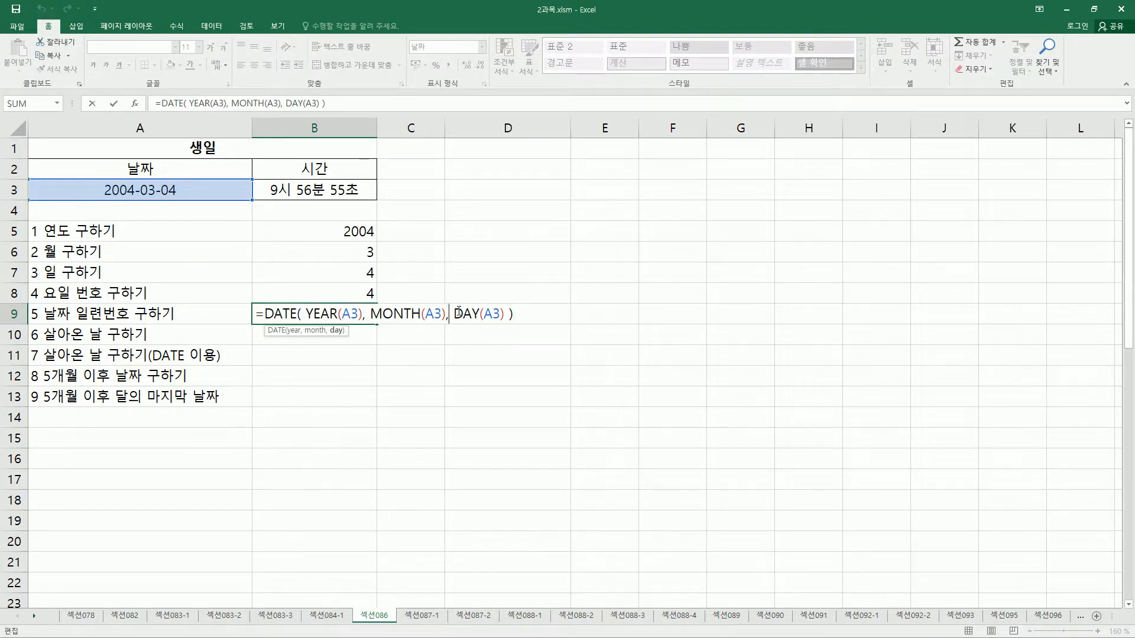
key(Return)
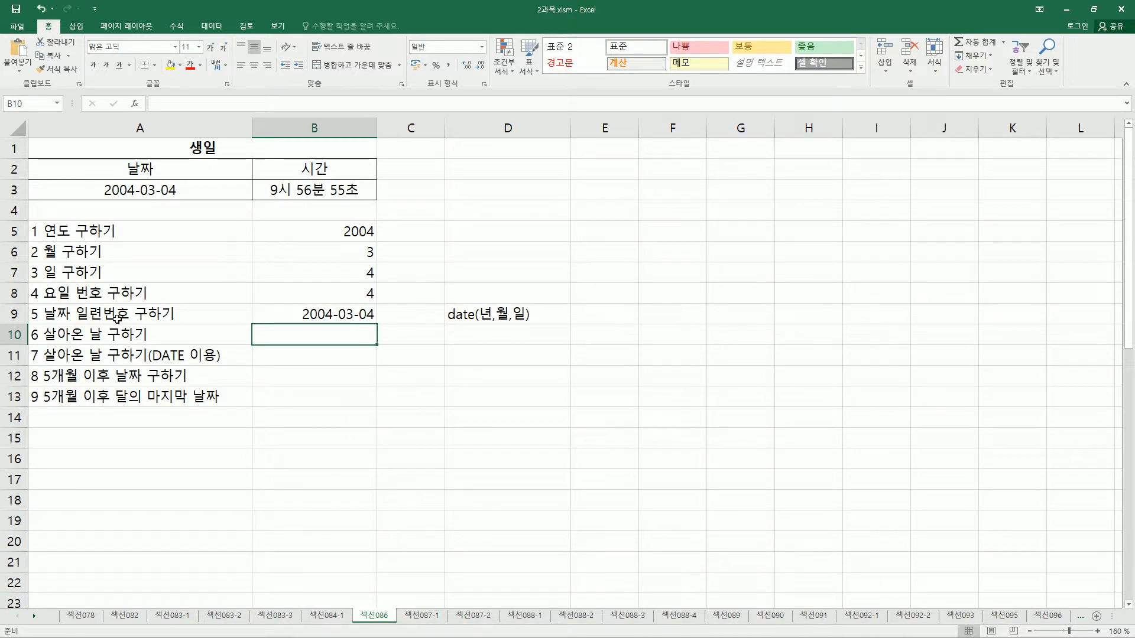
Change the number format of cell B9 from date to General (일반) to display the date serial number.
drag(77, 304, 129, 321)
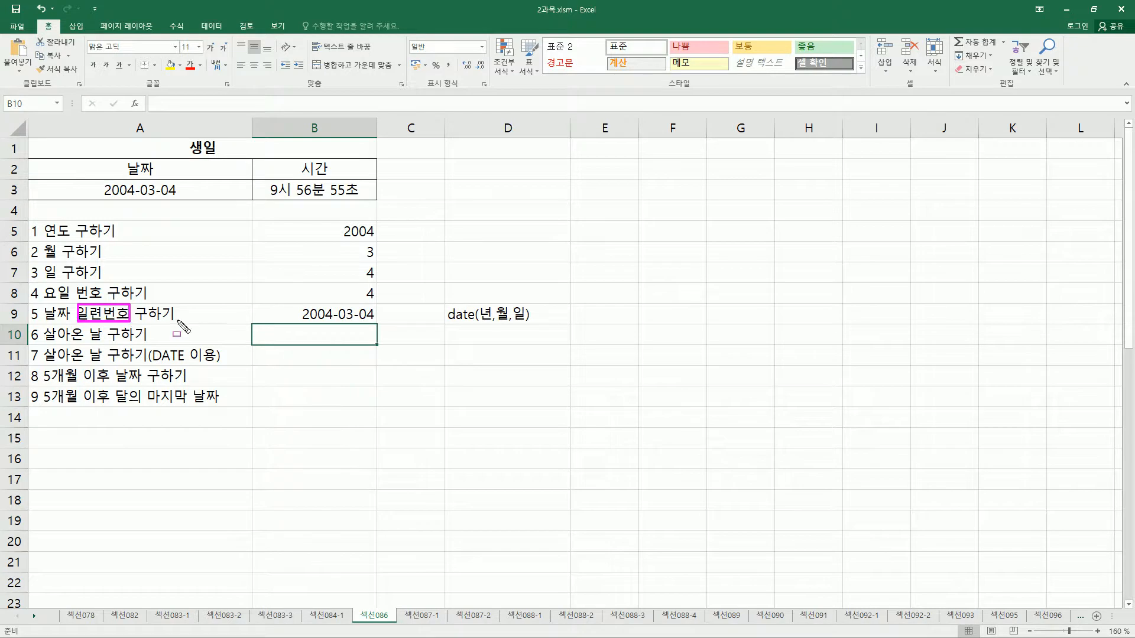
click(326, 320)
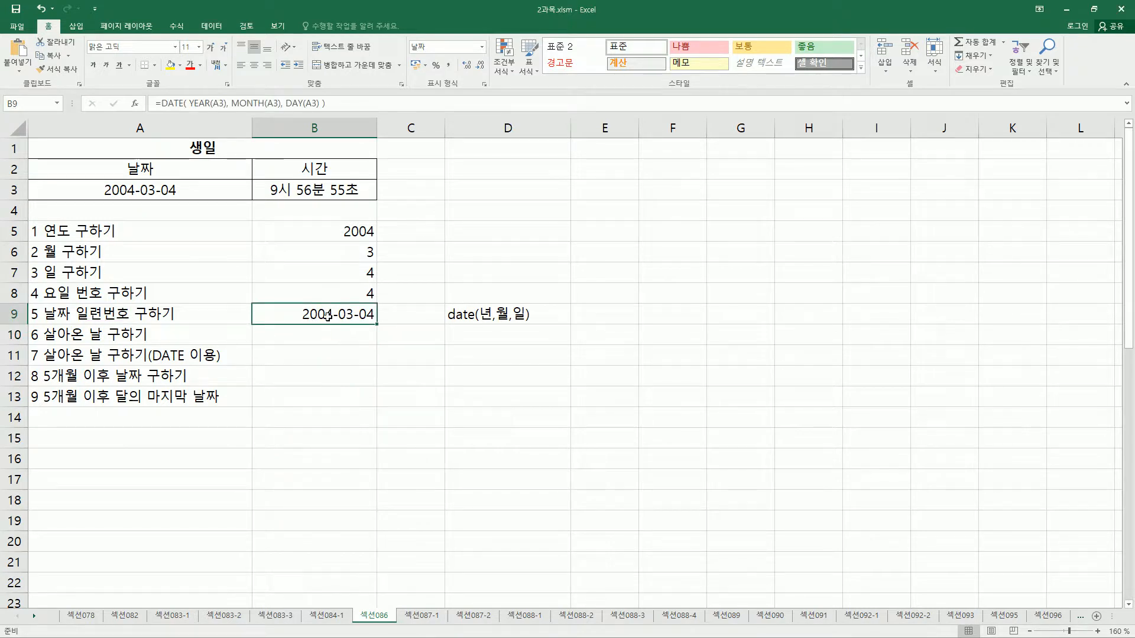
key(ctrl+1)
key(ctrl+shift+d)
drag(588, 262, 635, 279)
drag(591, 325, 622, 342)
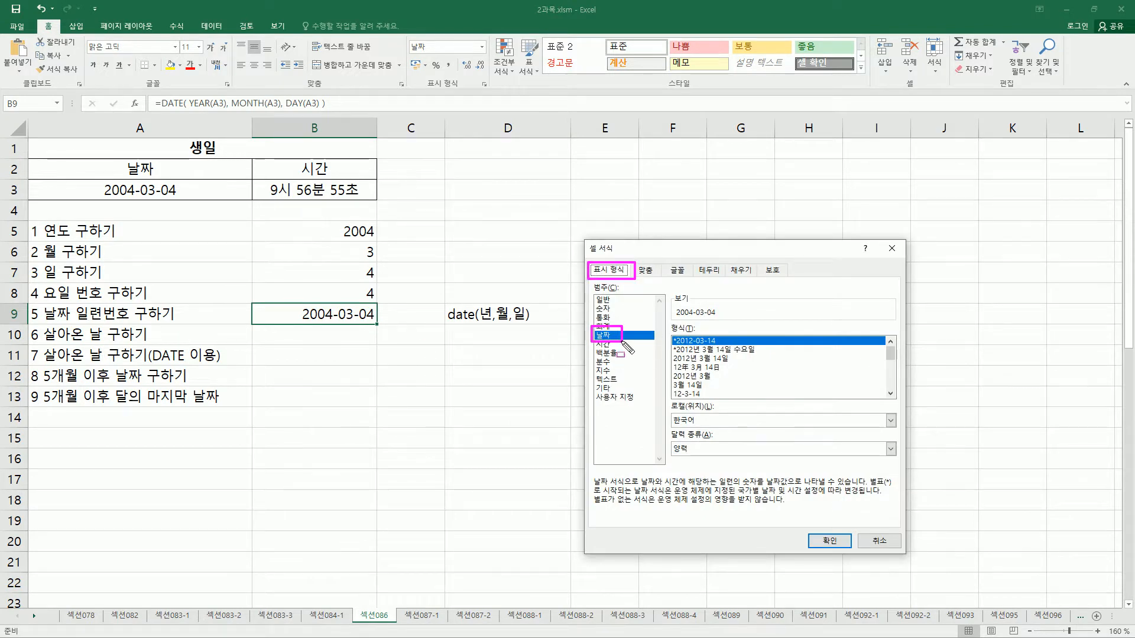
drag(291, 317, 381, 319)
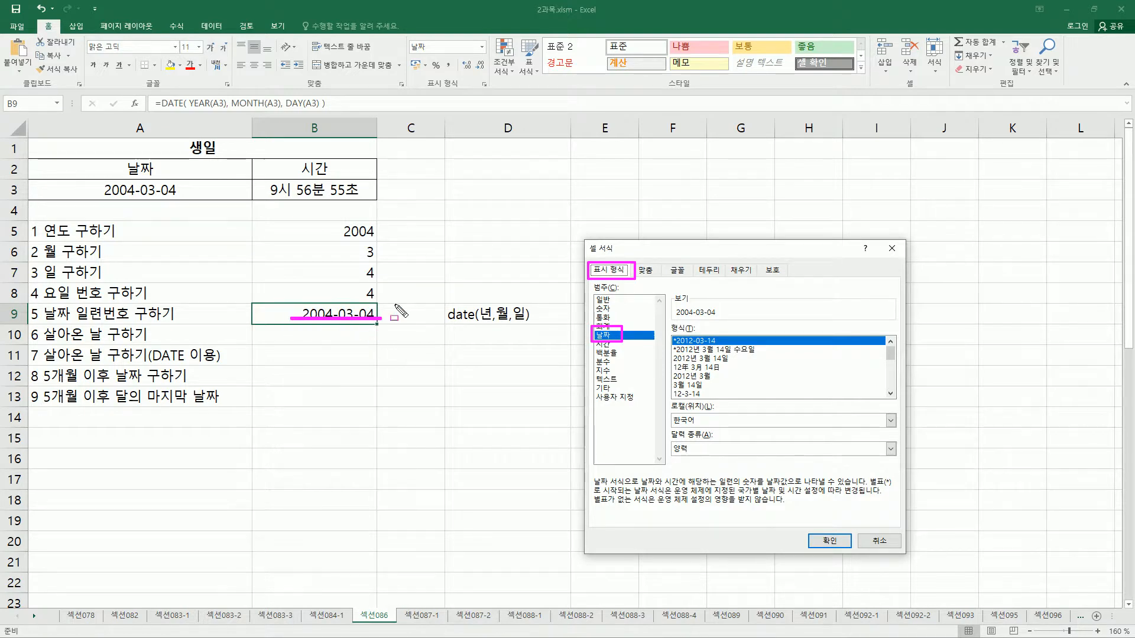
key(Escape)
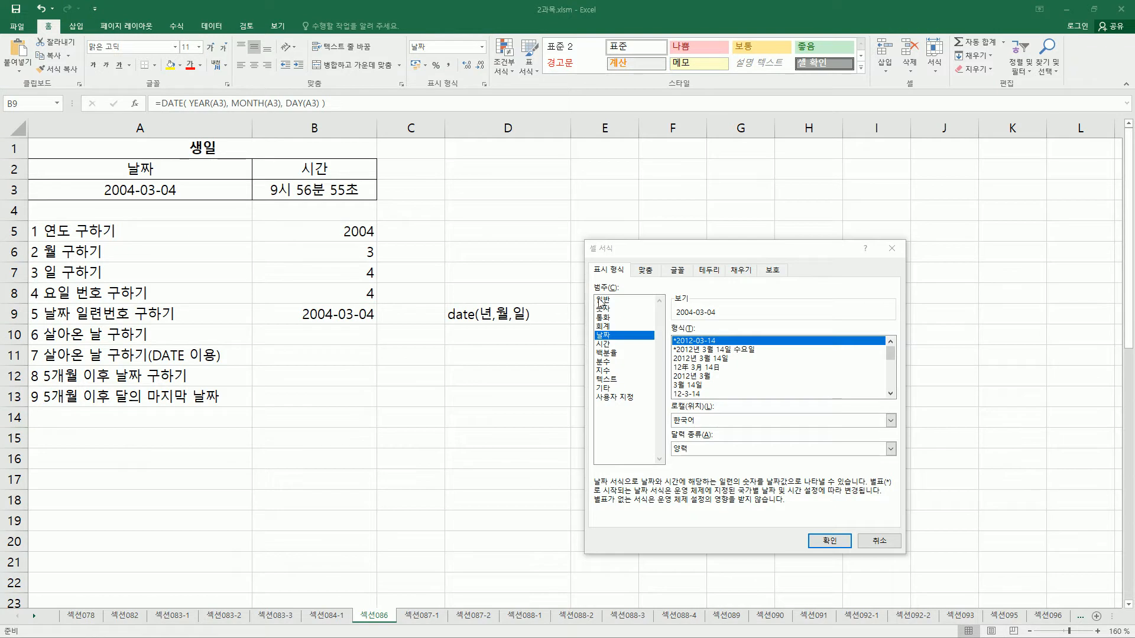
click(602, 300)
key(ctrl+2)
drag(592, 295, 612, 306)
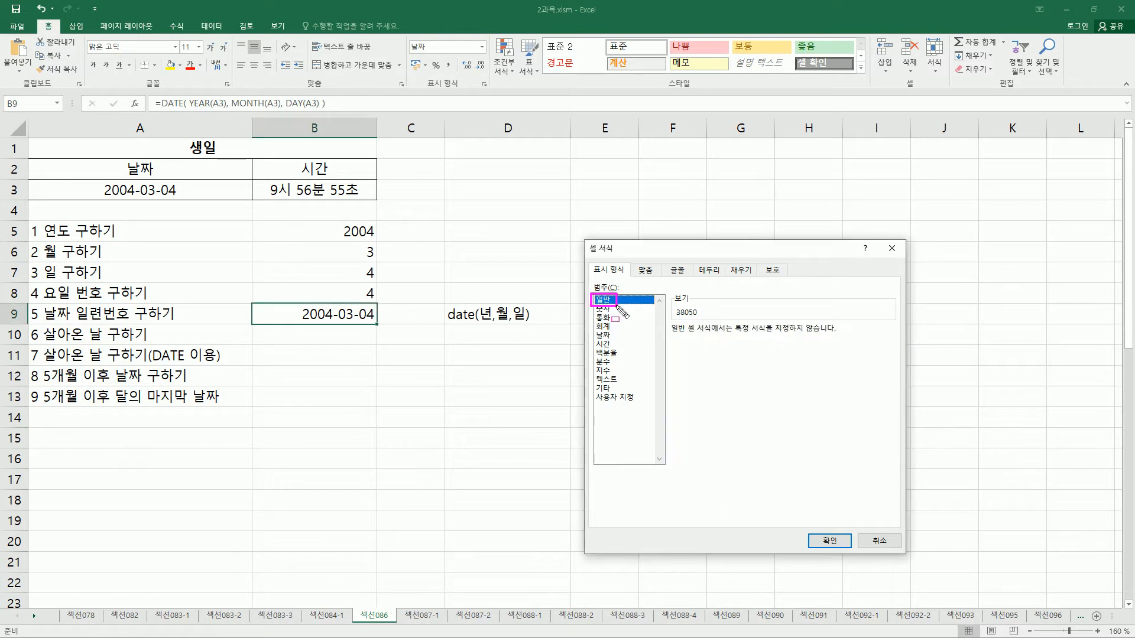
key(Escape)
click(827, 542)
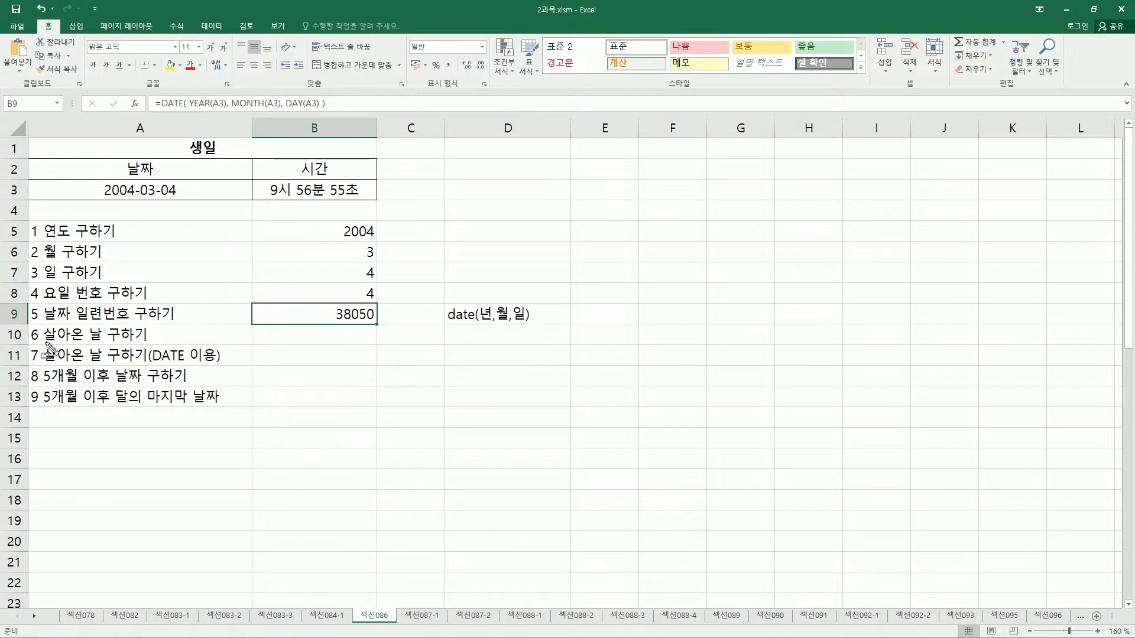
Enter =TODAY() - A3 in cell B10 to calculate the number of days lived since the birthday.
drag(44, 345, 149, 345)
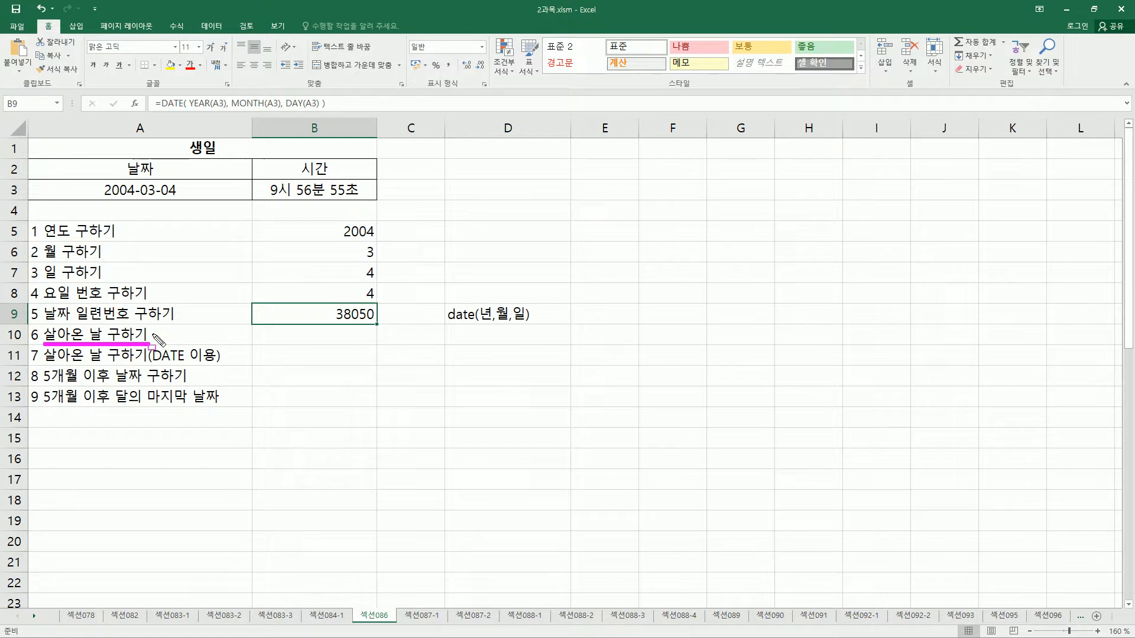
mouse_move(95, 180)
mouse_down()
mouse_move(115, 201)
mouse_move(188, 203)
mouse_up()
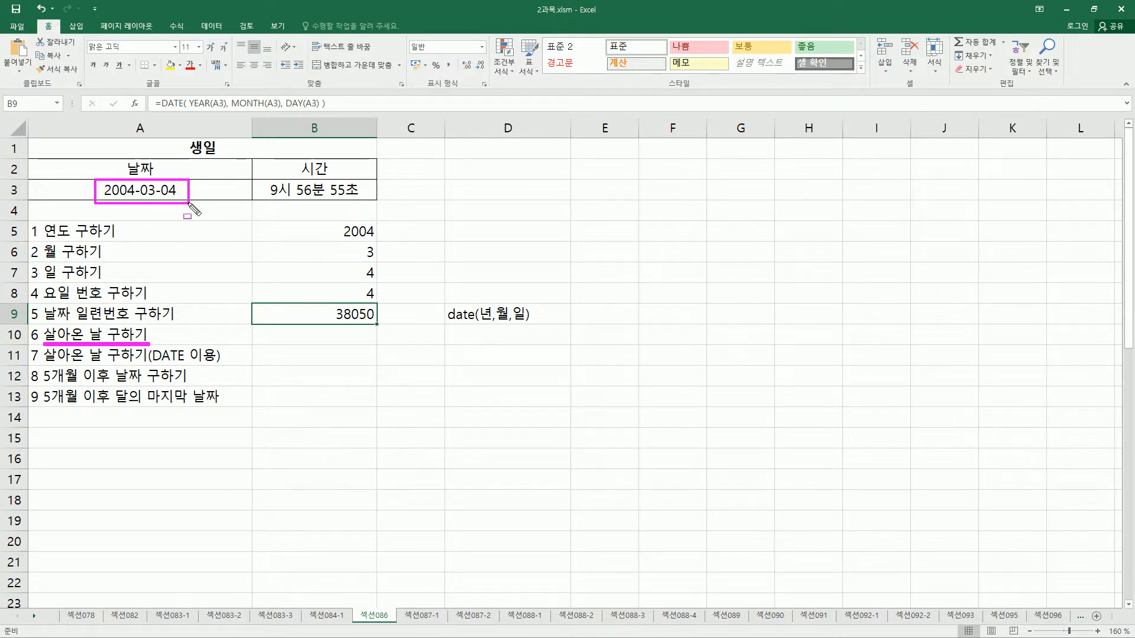
key(Escape)
click(297, 327)
text(=)
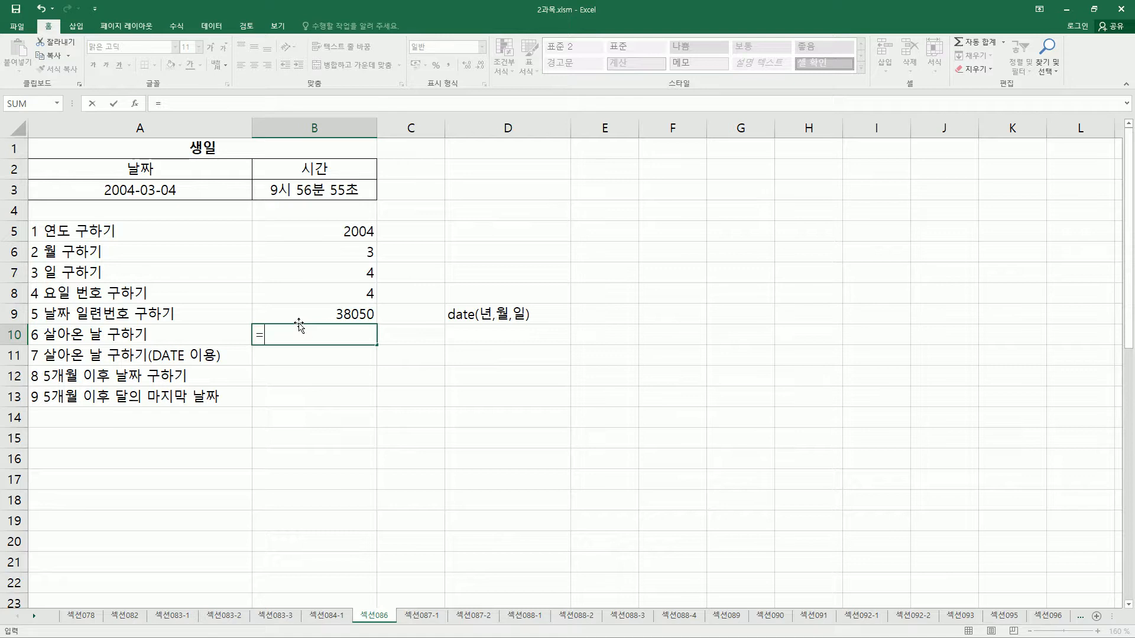
text(to)
key(Tab)
click(178, 190)
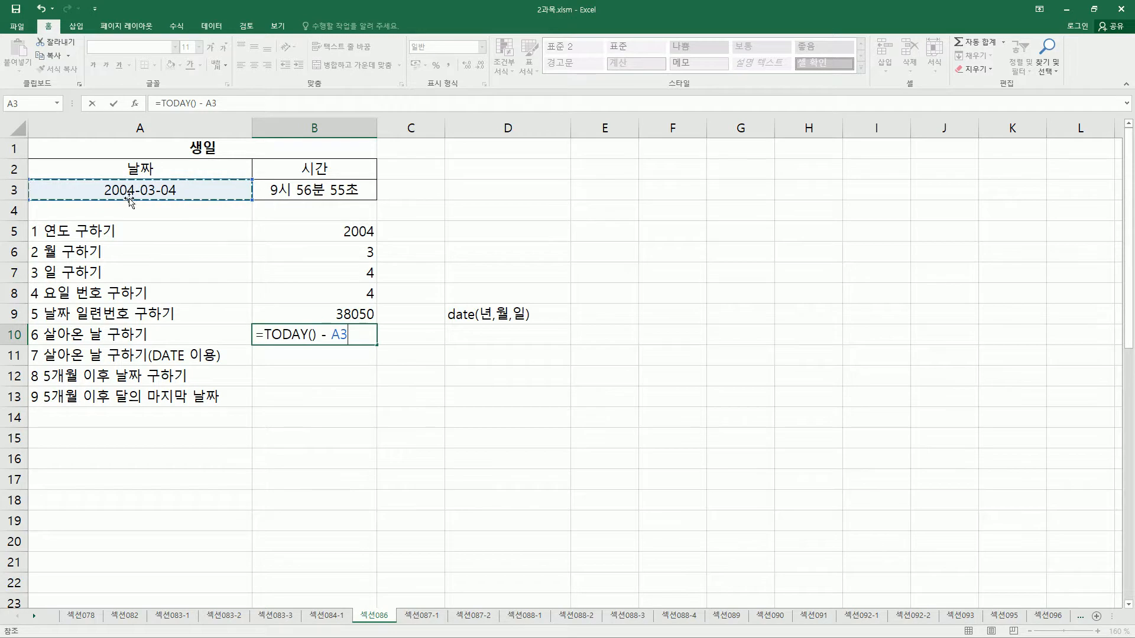
key(Return)
Set the number format of the days-lived result in cell B10 to General (일반).
click(350, 337)
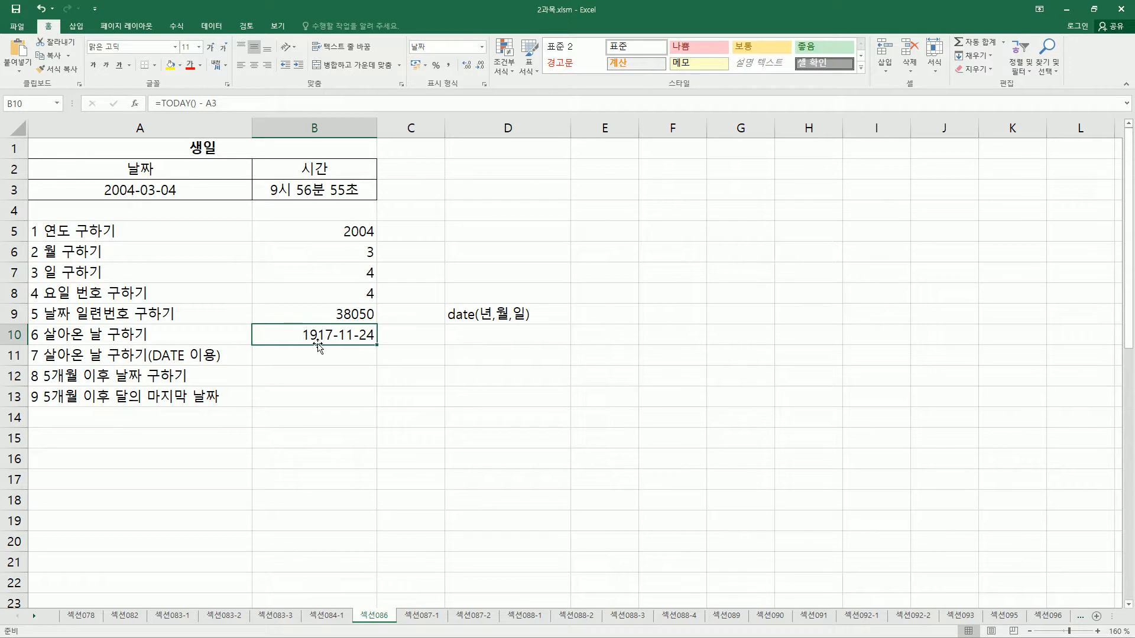
drag(300, 342, 385, 343)
key(ctrl+1)
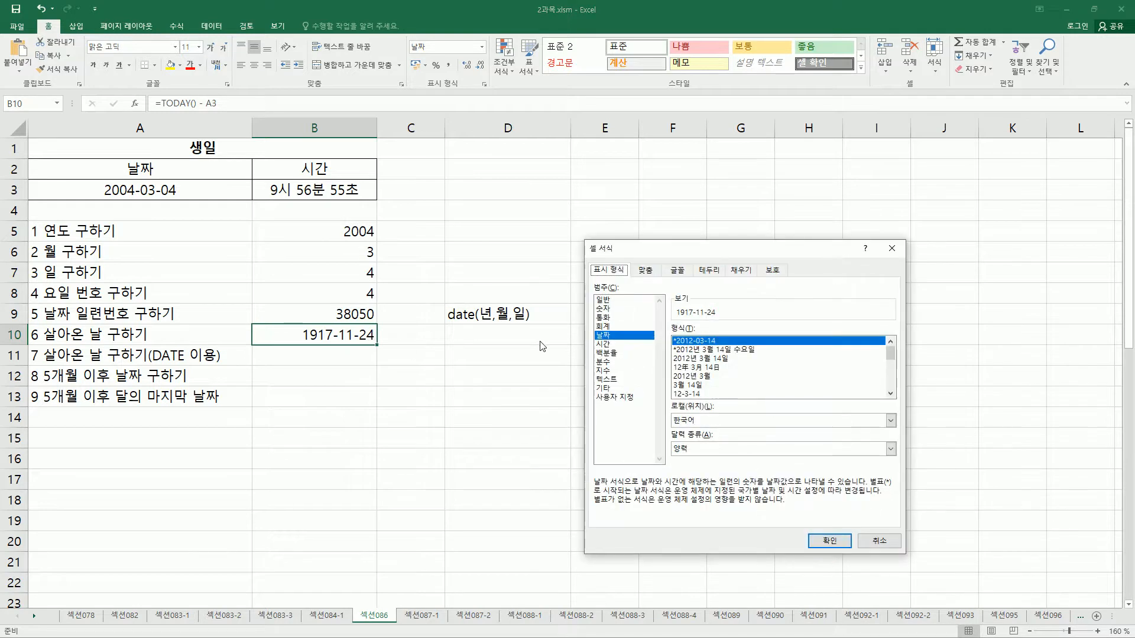
mouse_move(617, 353)
mouse_down()
mouse_move(590, 331)
mouse_move(620, 341)
mouse_up()
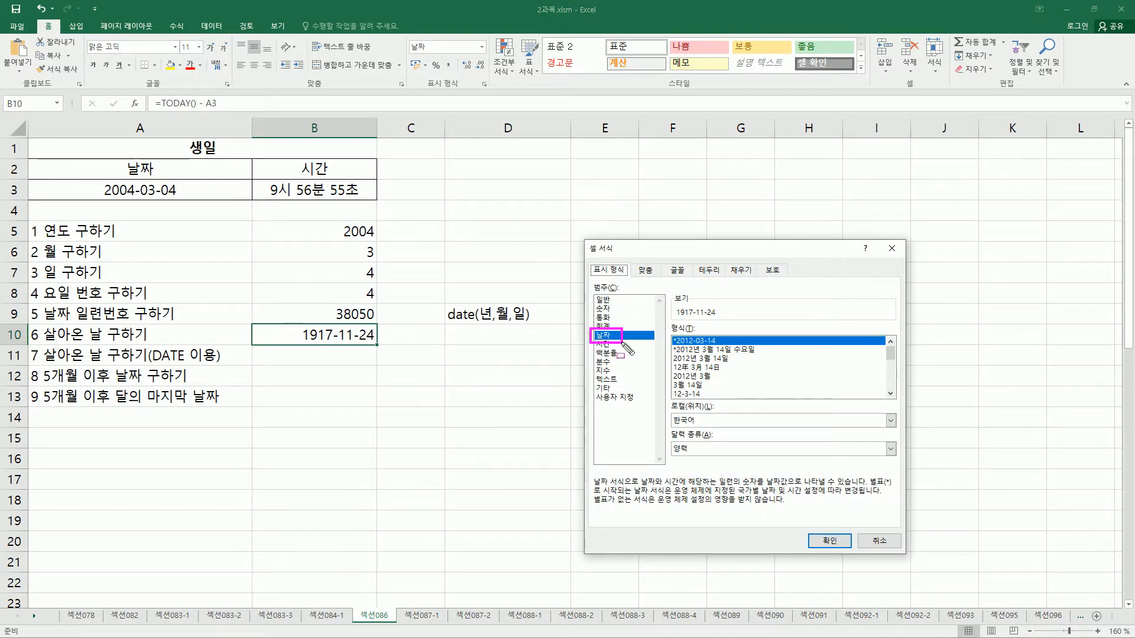
key(Escape)
click(612, 301)
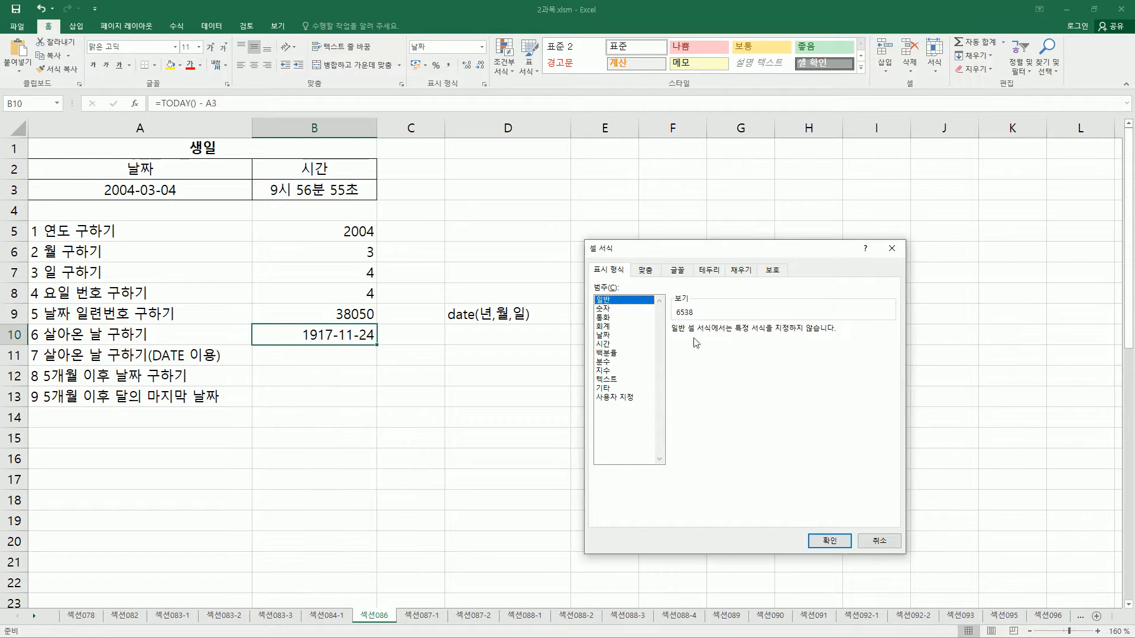
click(829, 541)
key(ctrl+2)
drag(338, 325, 380, 347)
key(Escape)
click(336, 335)
key(ctrl+2)
mouse_move(337, 325)
mouse_down()
mouse_move(354, 346)
mouse_move(385, 347)
mouse_up()
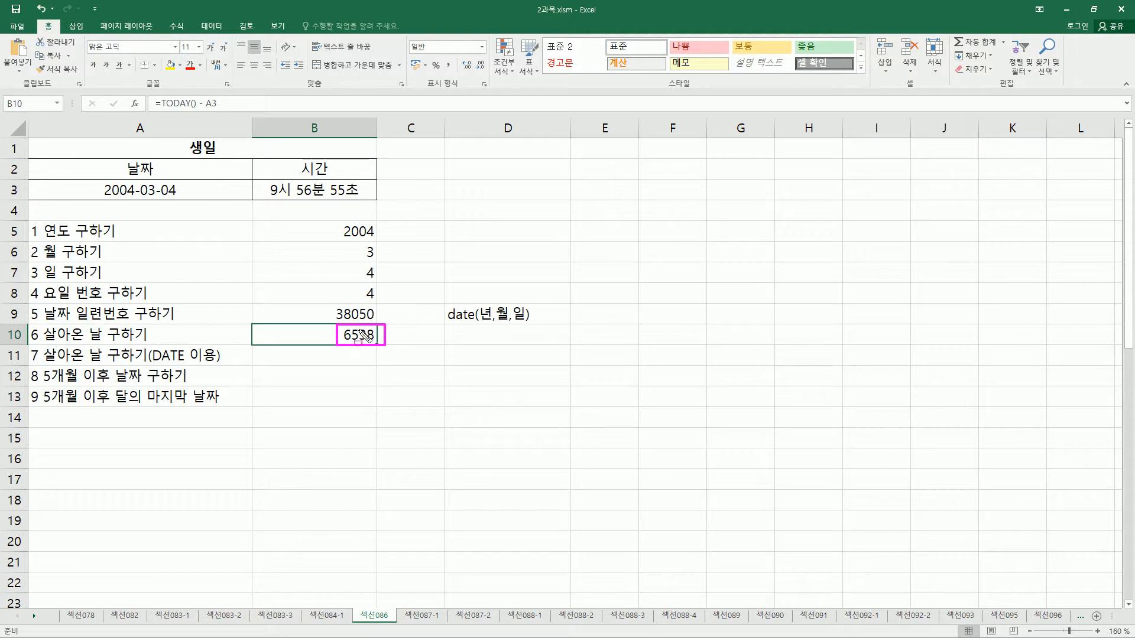
key(Escape)
Begin a formula in cell B11 that subtracts a DATE function from TODAY(), as =TODAY() - DATE(.
click(279, 353)
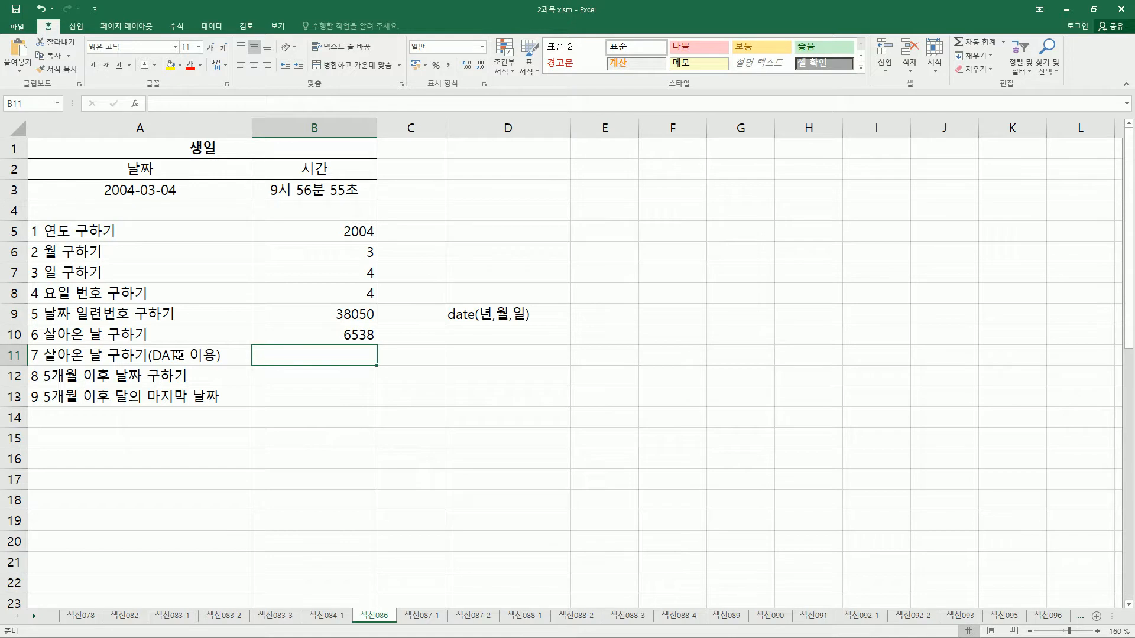
text(=TODAY()
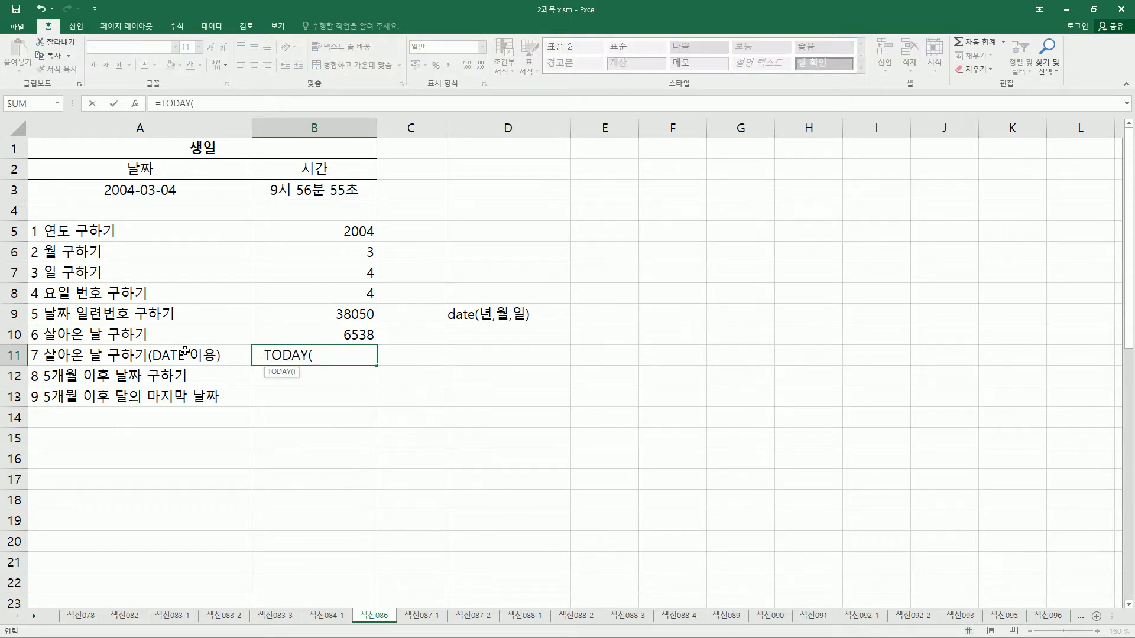
text() -)
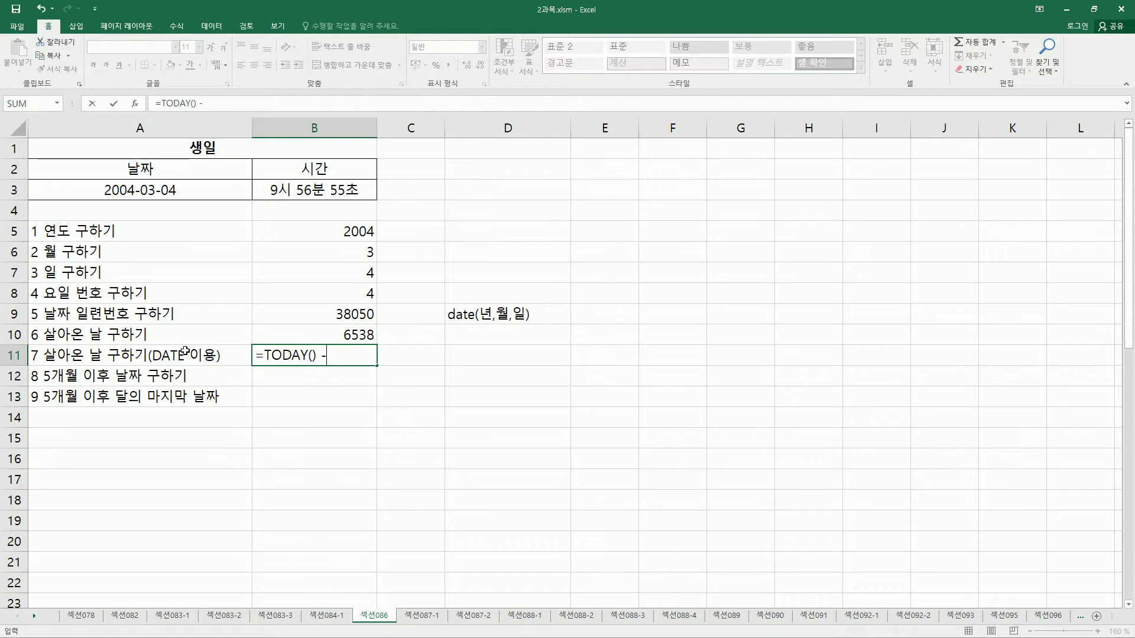
text( date)
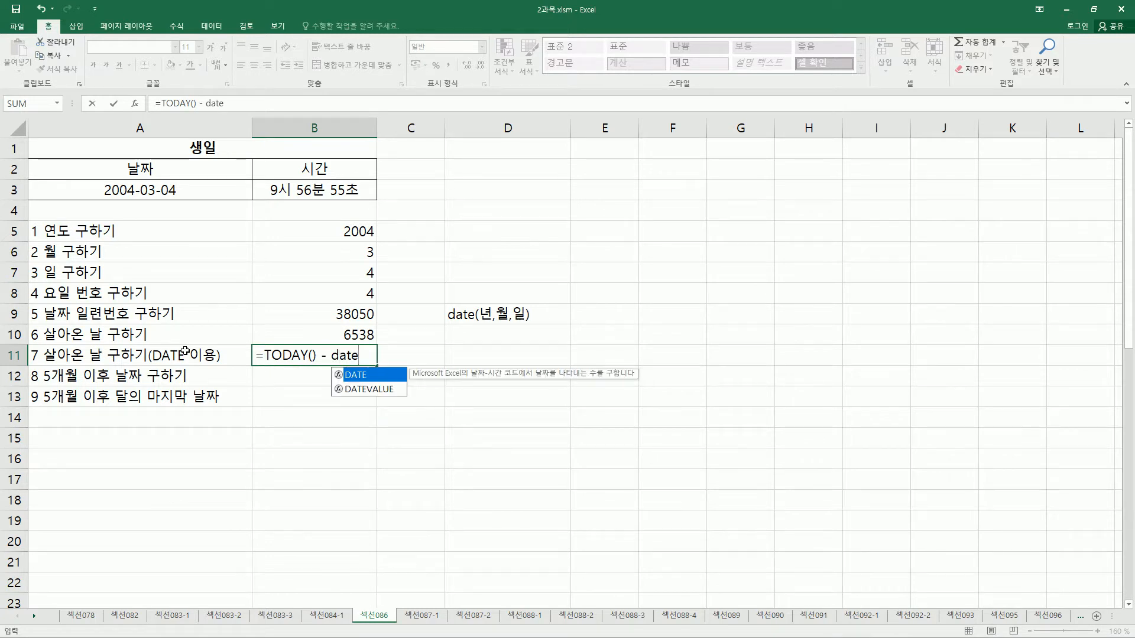
drag(39, 323, 147, 343)
drag(110, 182, 106, 205)
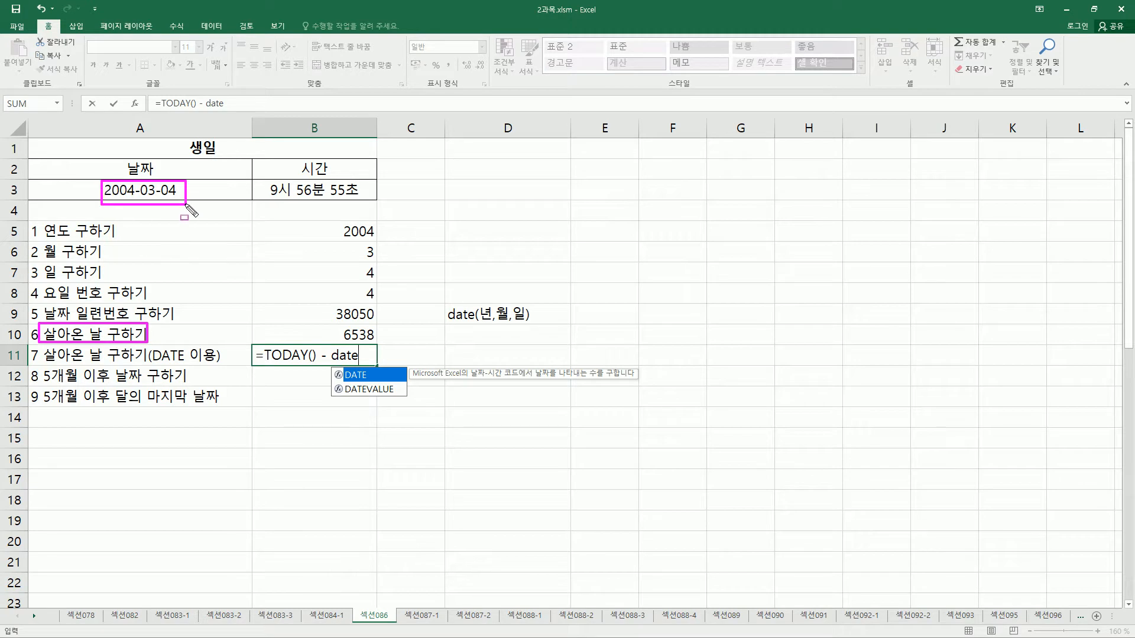
drag(149, 367, 216, 367)
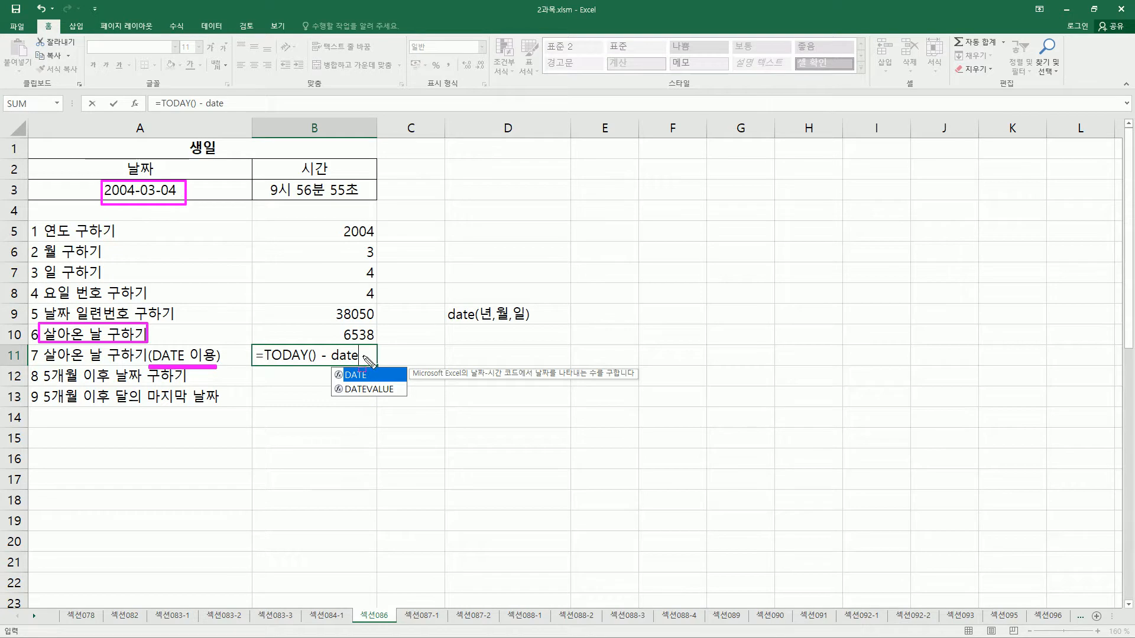
key(Escape)
key(Tab)
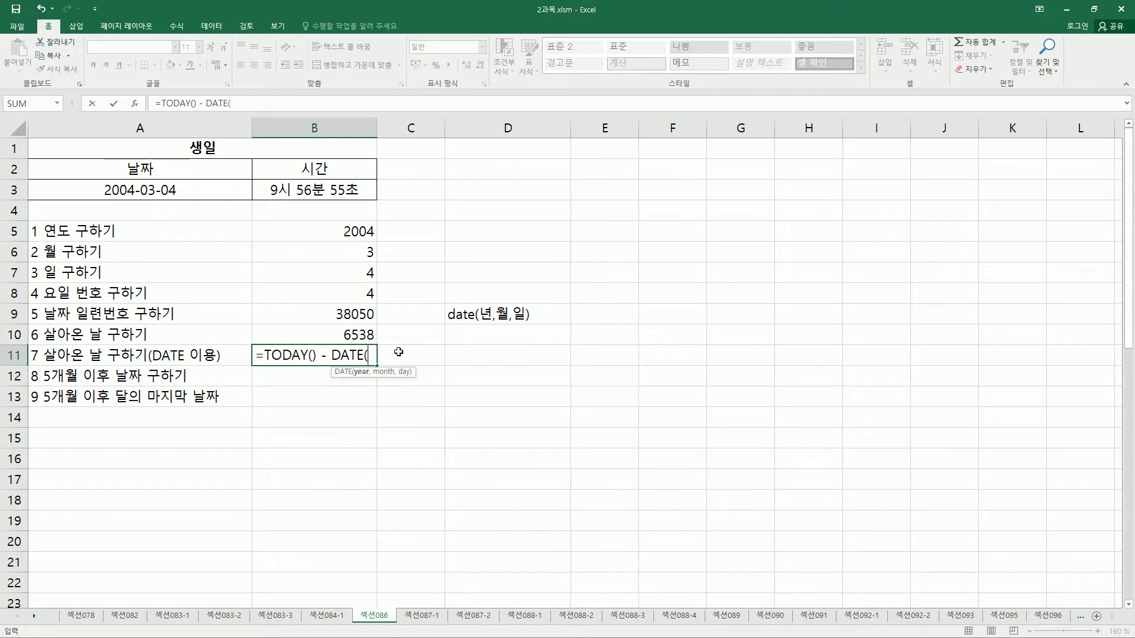
Add YEAR with the birthday cell A3 as the year argument of the DATE function in B11.
drag(480, 322, 520, 322)
key(Escape)
text(ye)
key(Tab)
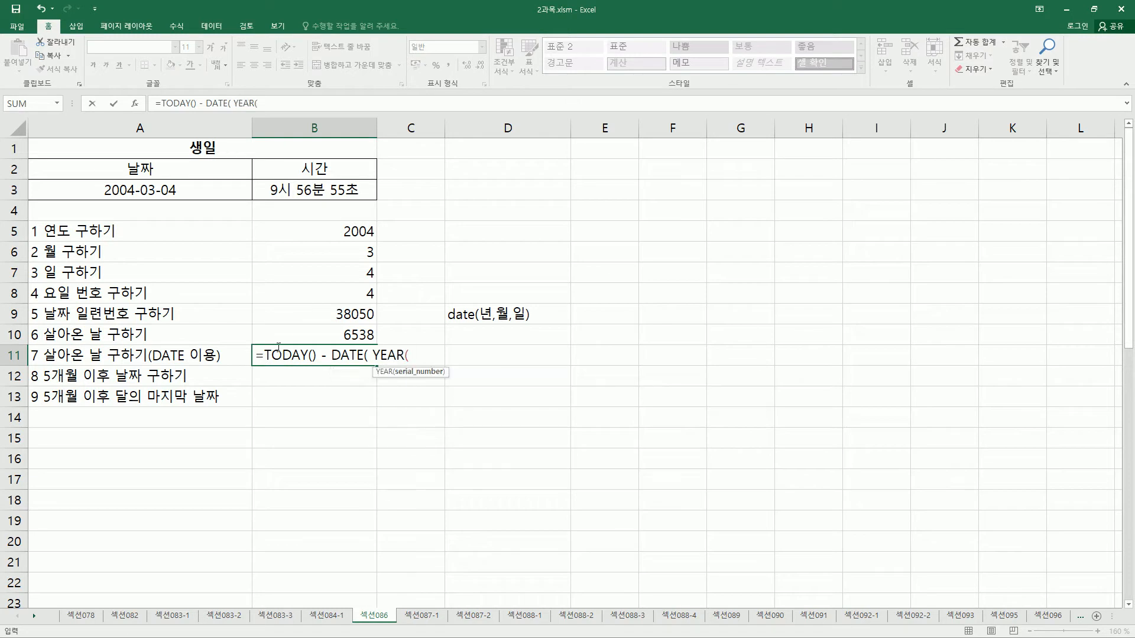
click(172, 192)
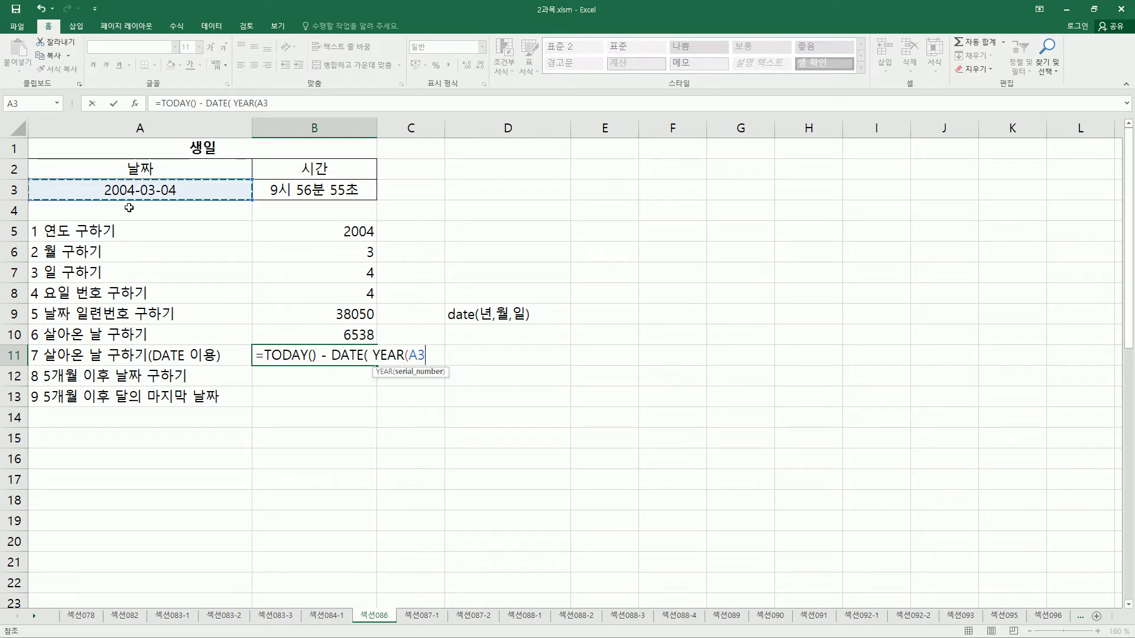
Complete the DATE function in B11 with MONTH(A3) as the month and DAY(A3) as the day, and enter the formula.
text() , mon)
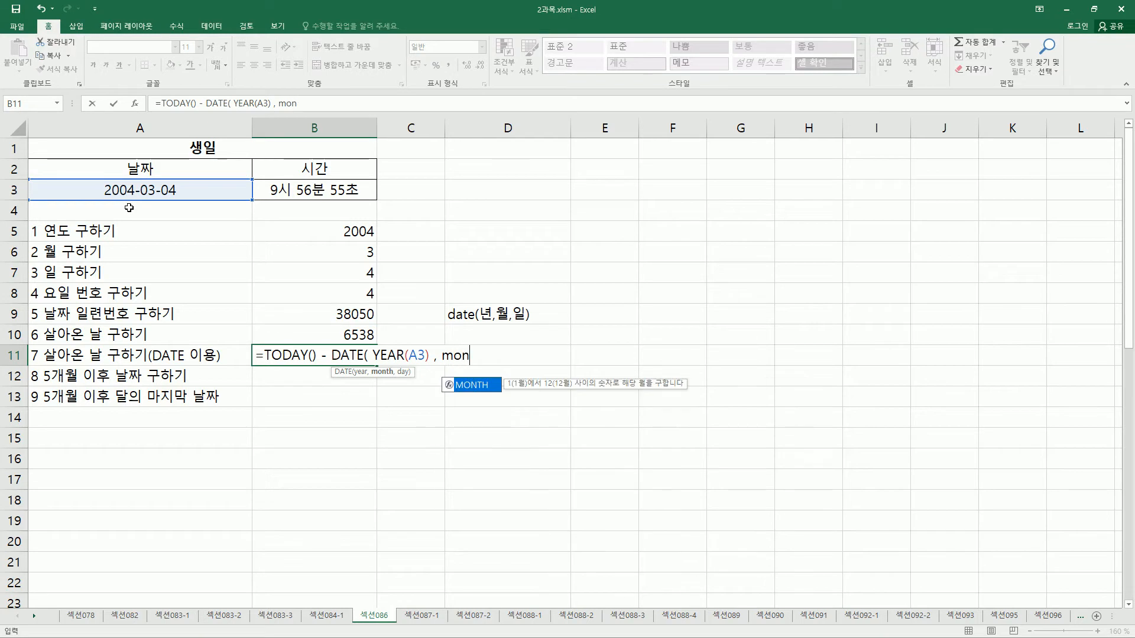
key(Tab)
click(141, 184)
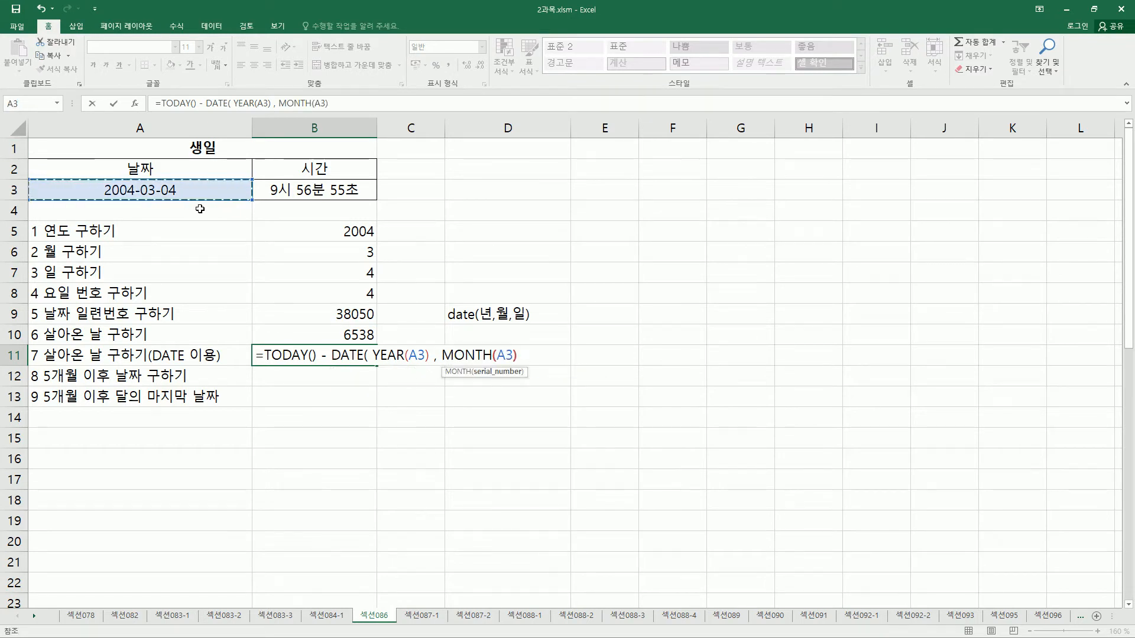
text(),)
text( day)
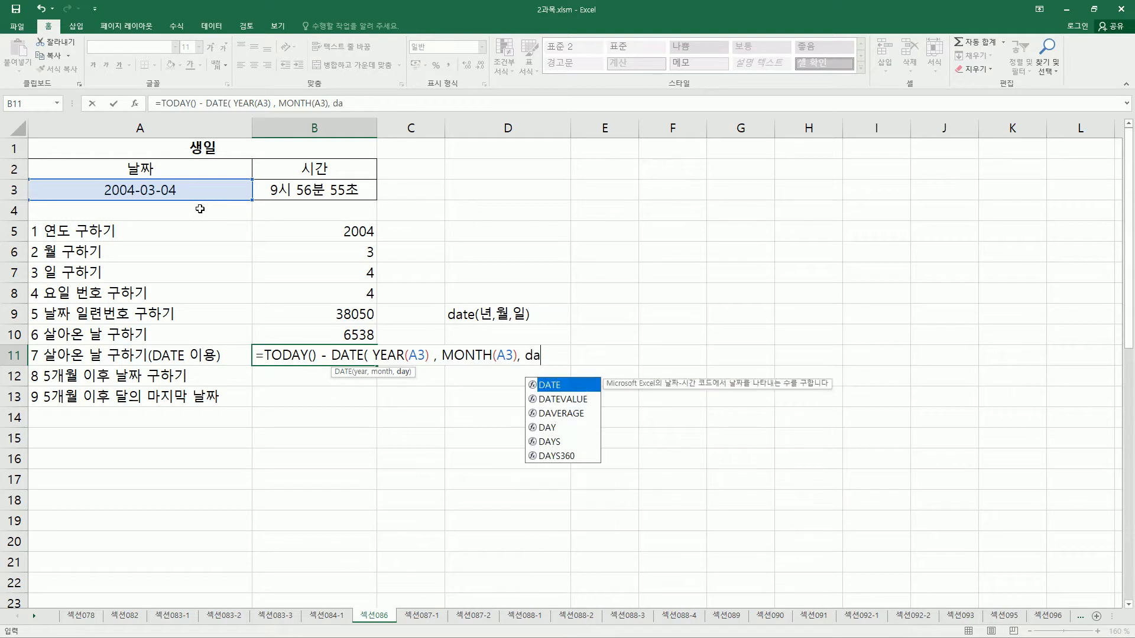
key(Tab)
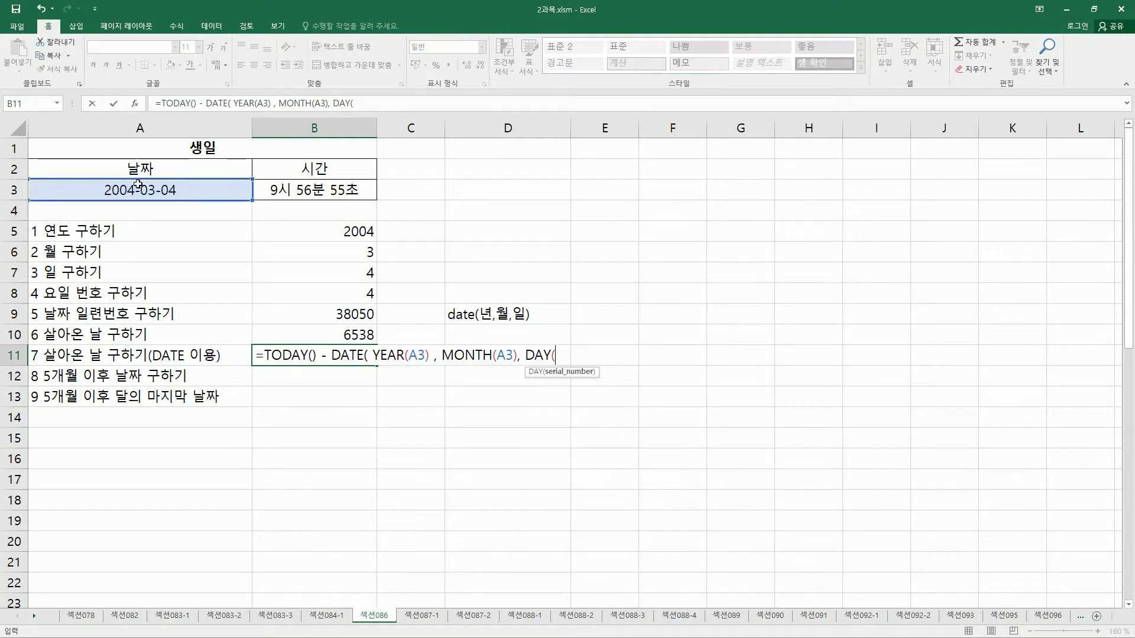
click(169, 192)
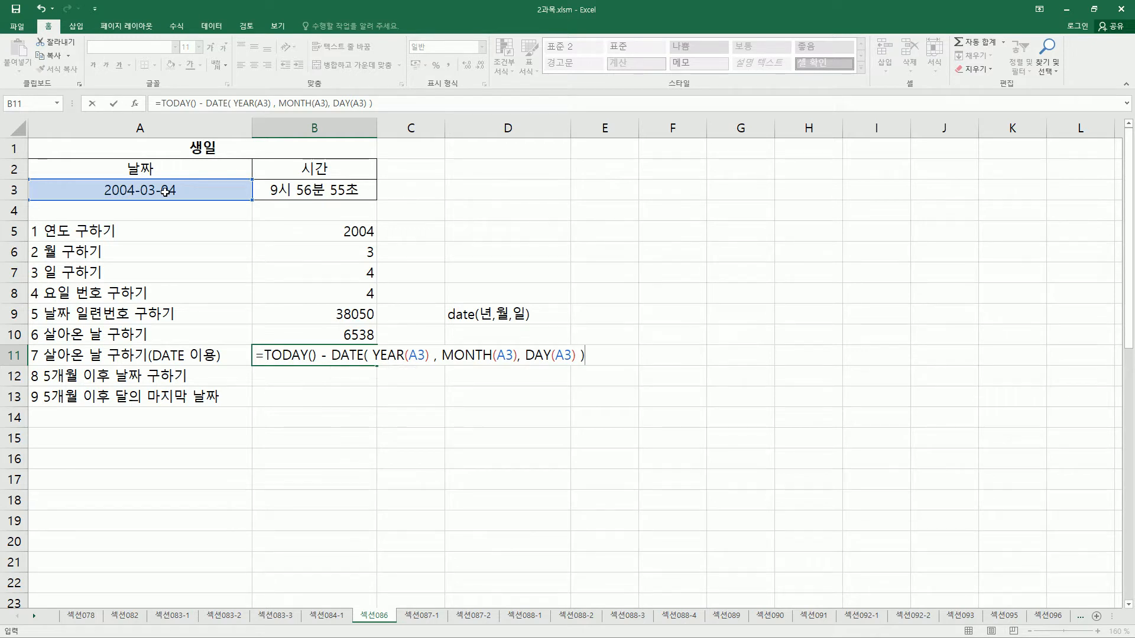
key(Return)
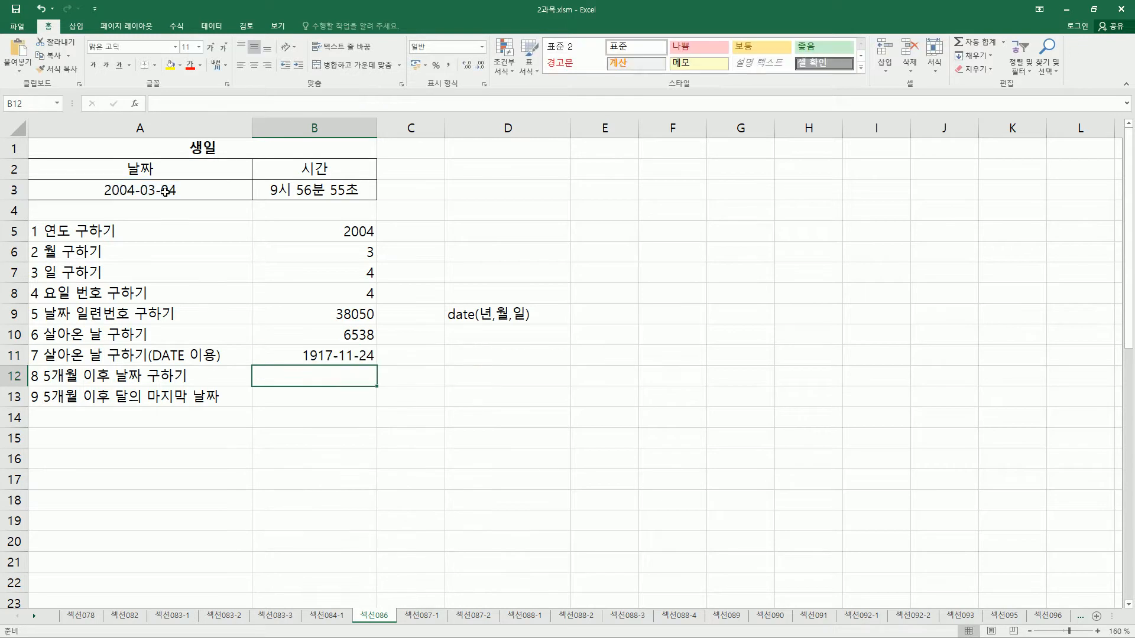
Set the number format of cell B11 to General (일반).
click(289, 351)
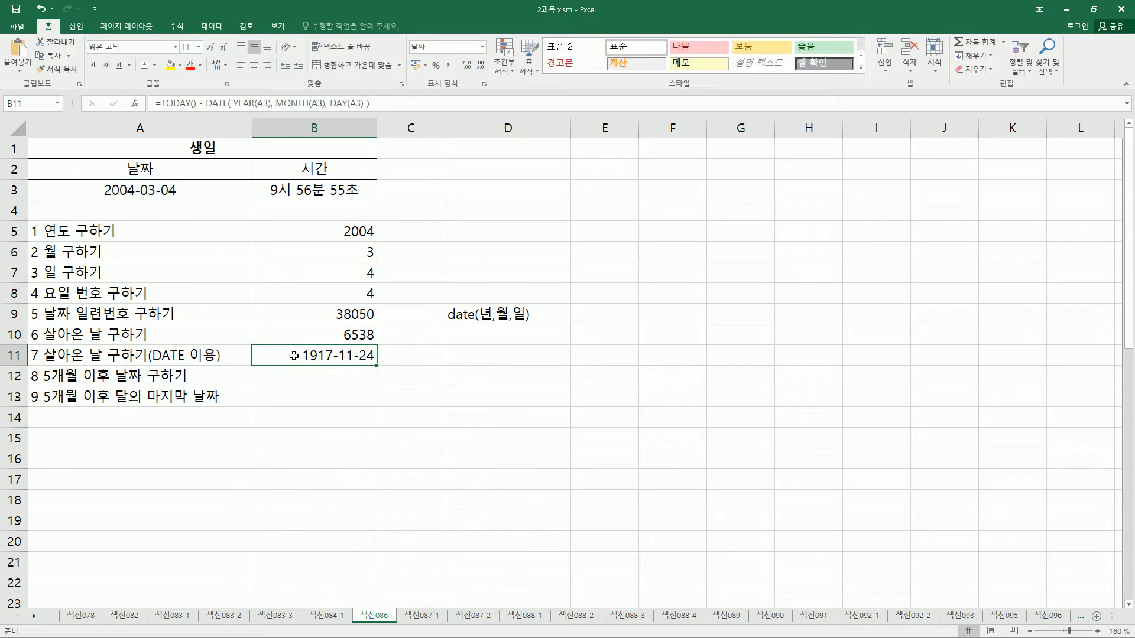
key(Escape)
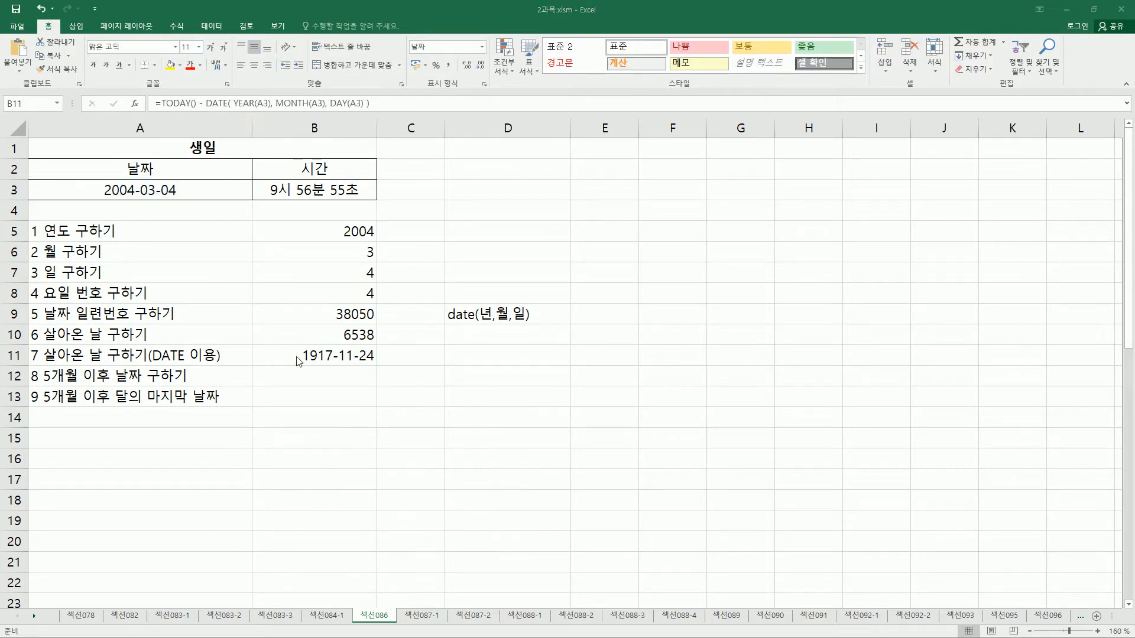
key(ctrl+1)
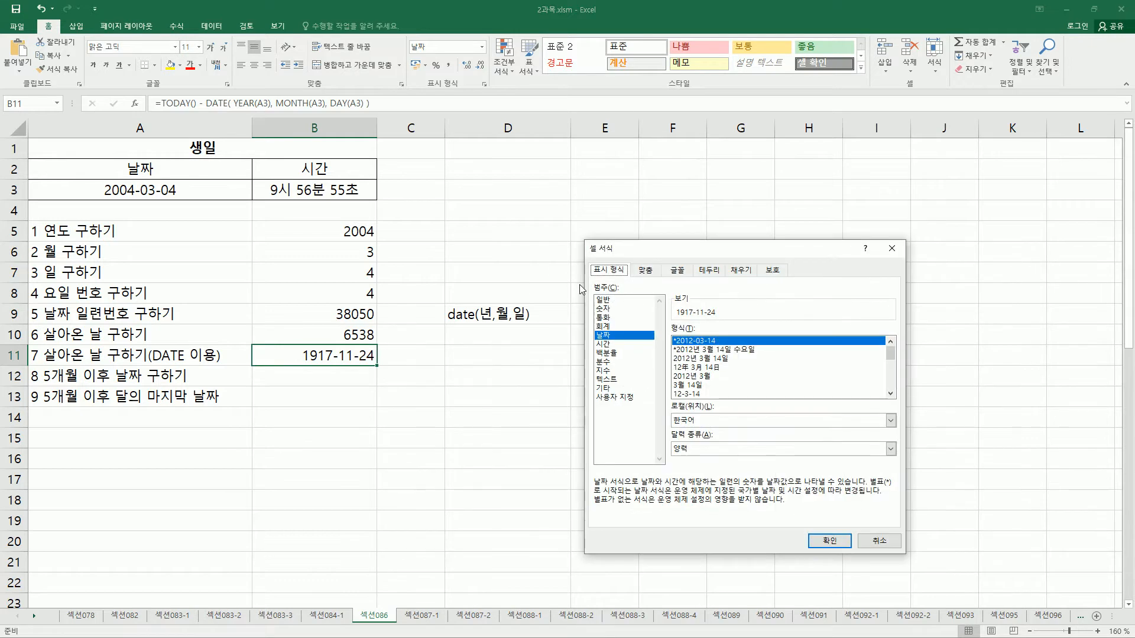
click(612, 300)
click(829, 540)
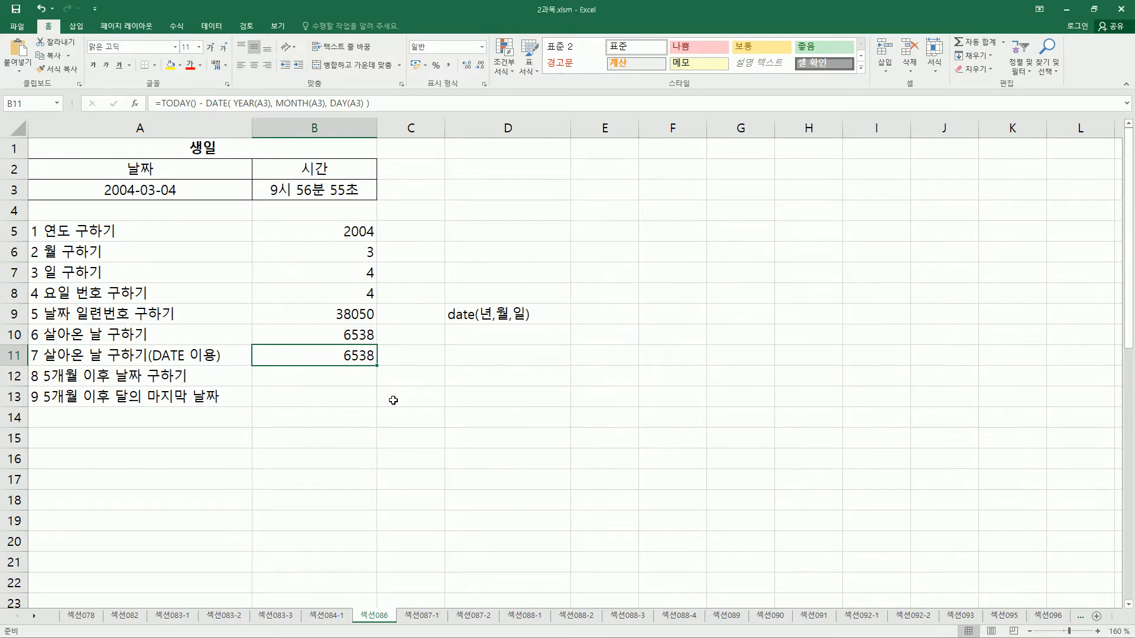
drag(39, 324, 392, 364)
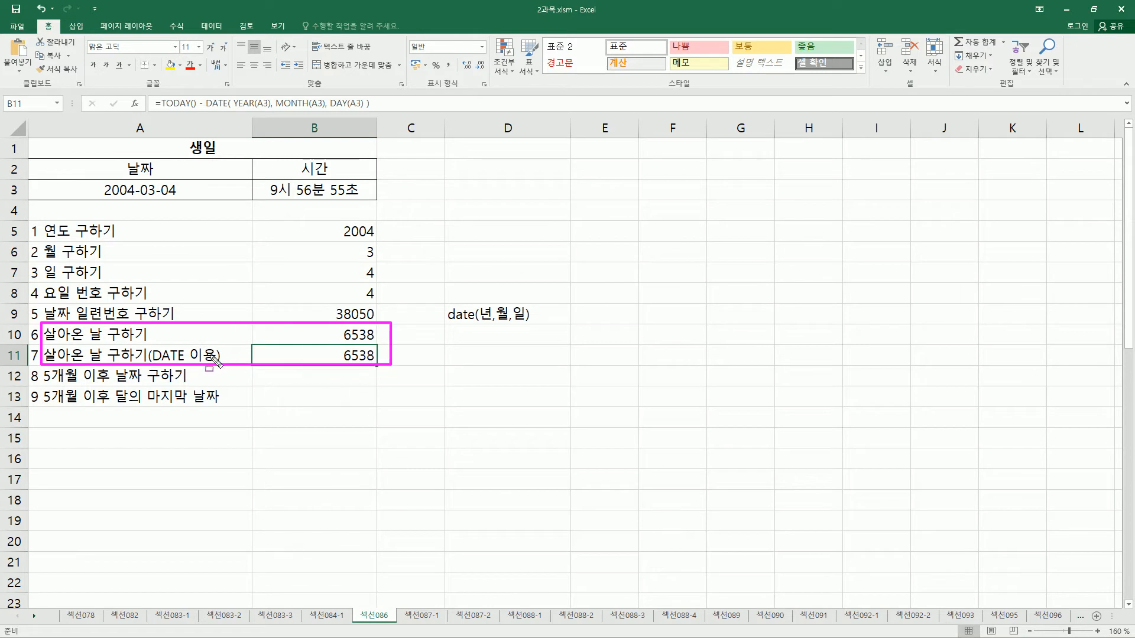
drag(152, 345, 206, 362)
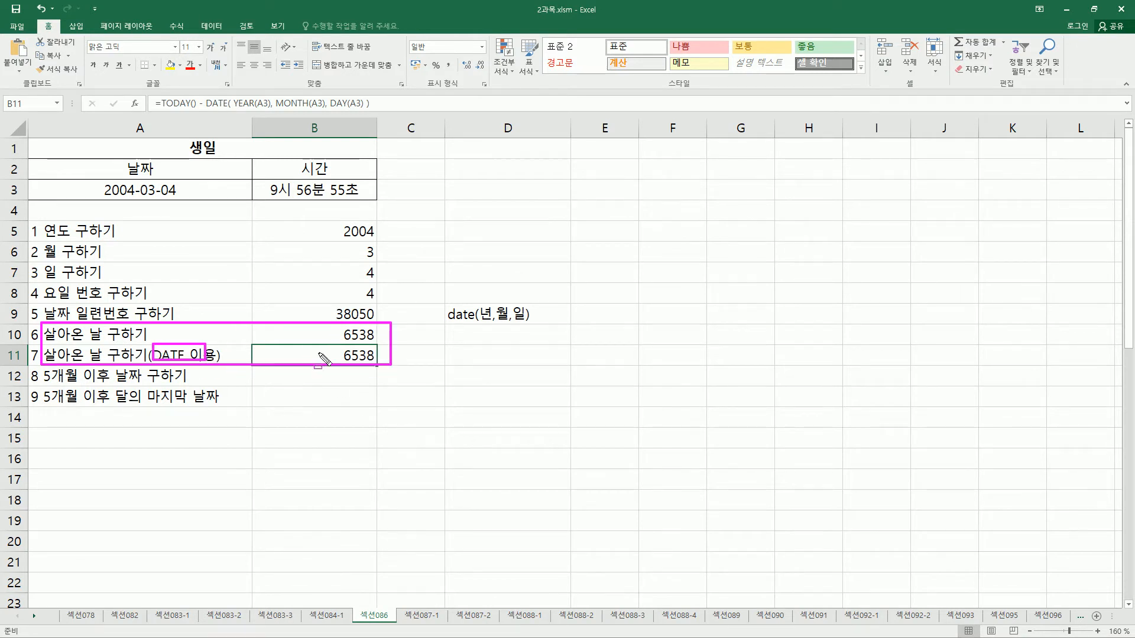
drag(335, 325, 383, 364)
key(Escape)
Start an EDATE formula in cell B12, in the row for the date after 5 months.
click(286, 381)
key(ctrl+2)
mouse_move(44, 384)
mouse_down()
mouse_move(108, 385)
mouse_move(81, 357)
mouse_move(149, 356)
mouse_move(206, 385)
mouse_up()
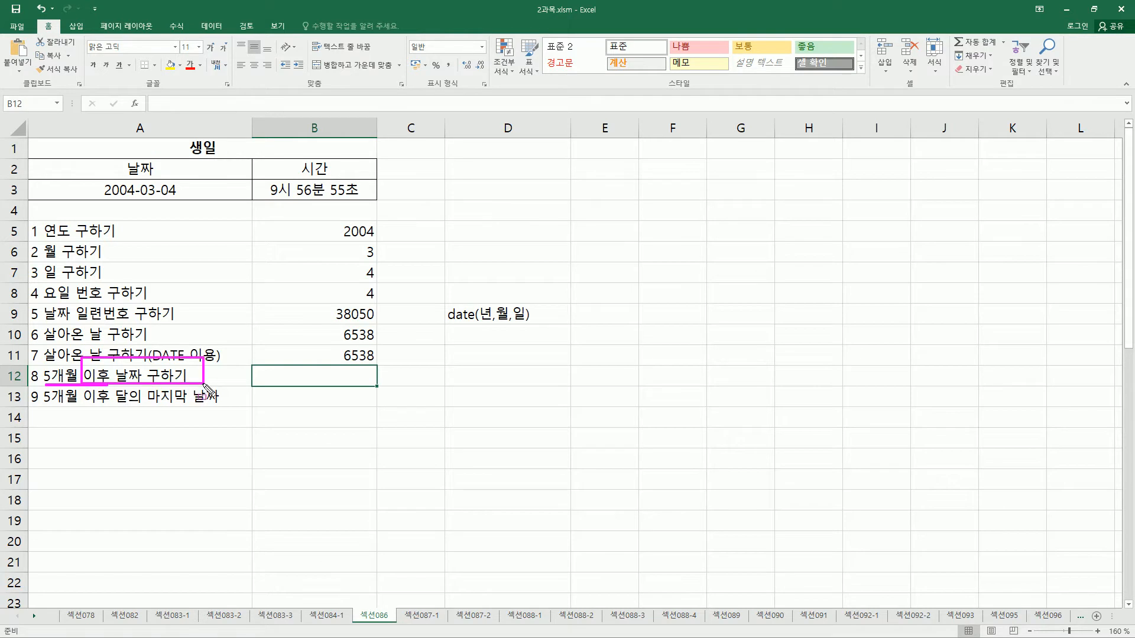
drag(105, 180, 193, 204)
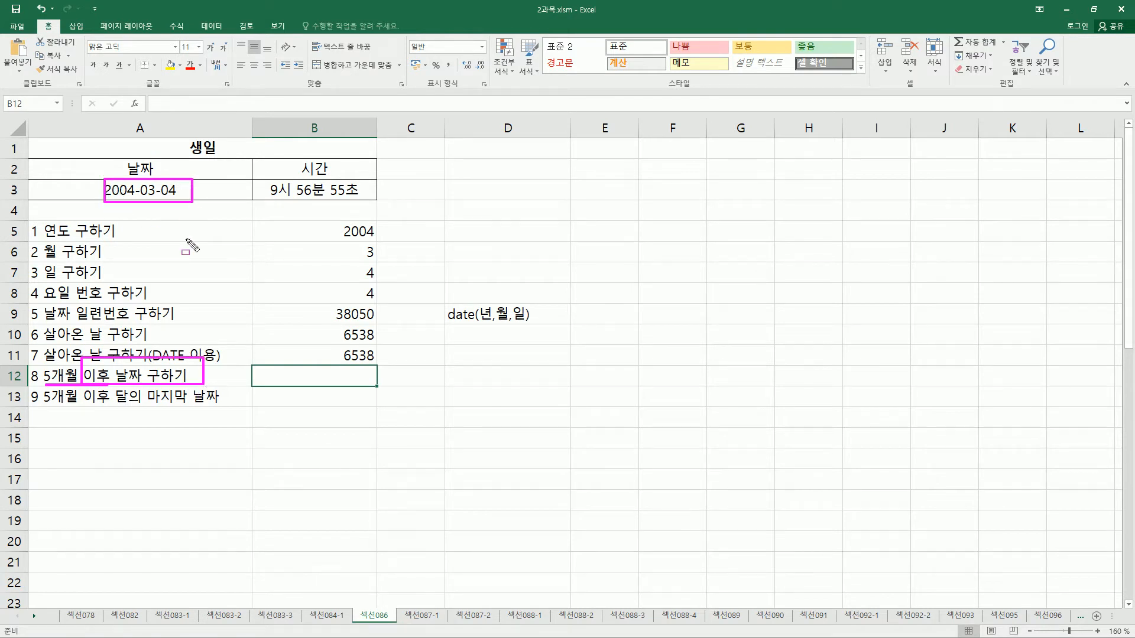
key(Escape)
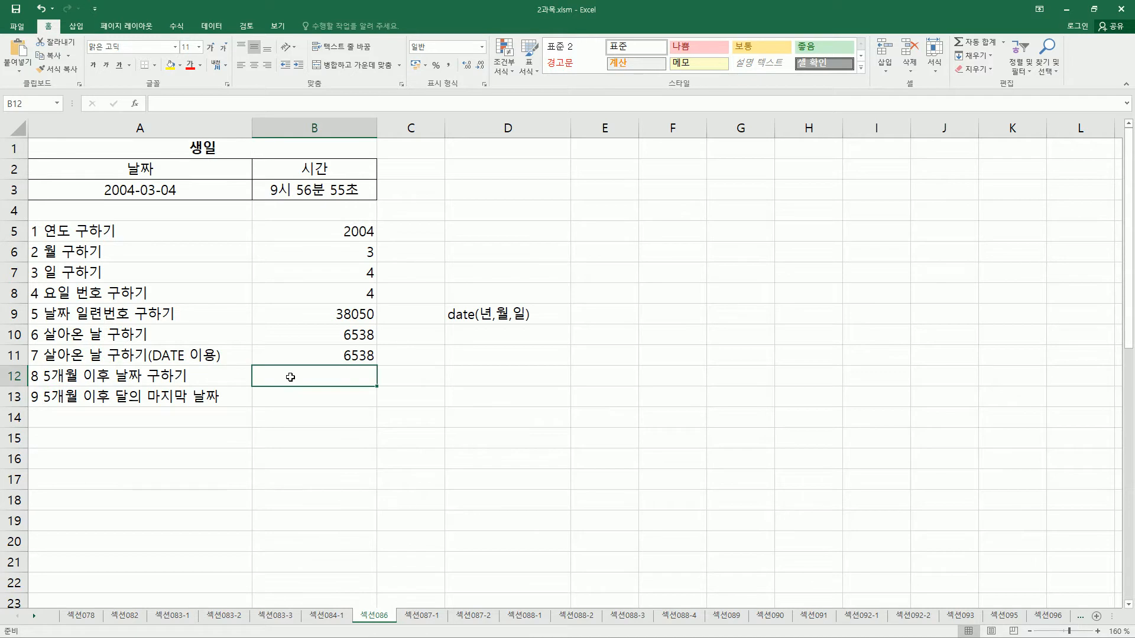
drag(140, 178, 158, 202)
drag(42, 384, 93, 385)
key(Escape)
text(=d)
key(BackSpace)
text(ed)
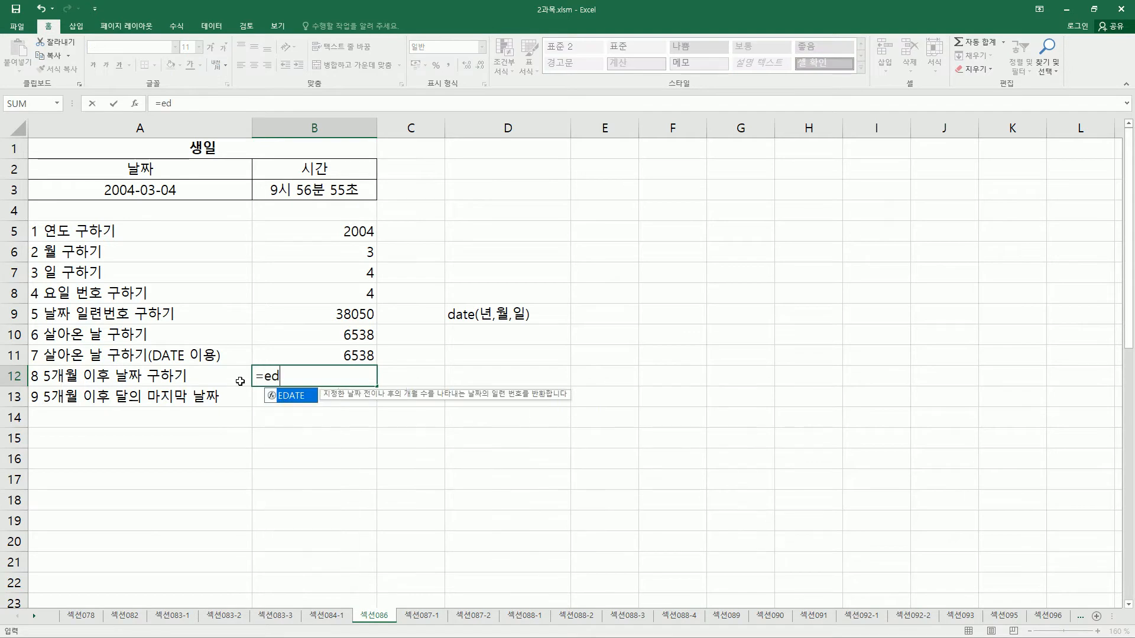
key(Tab)
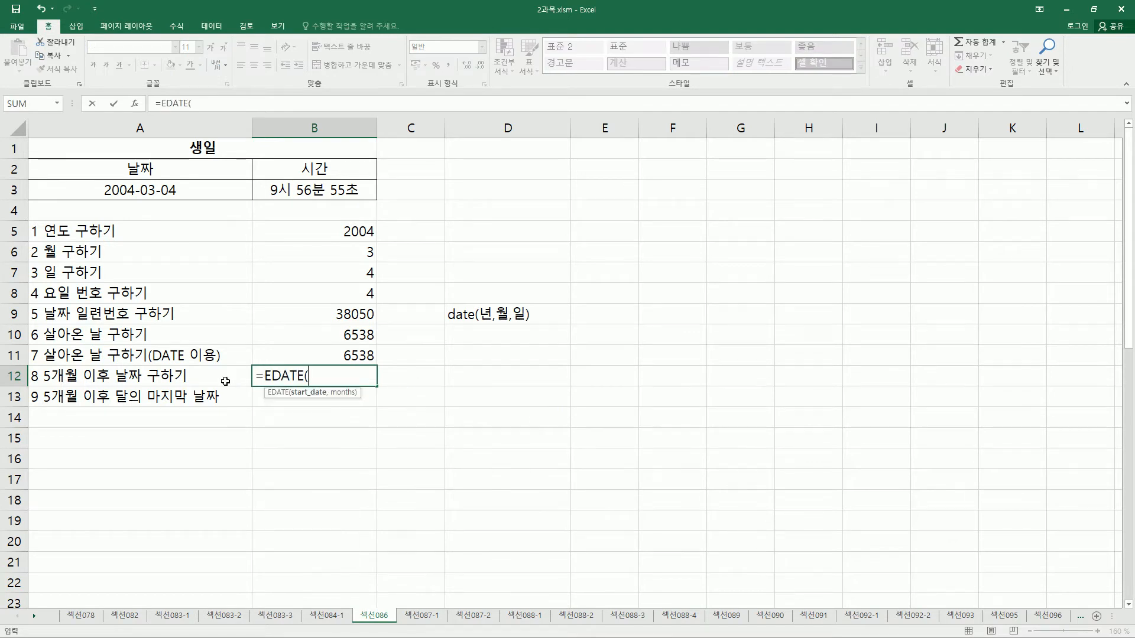
Complete the EDATE formula in B12 with A3 as the start date and 5 as the number of months.
click(175, 188)
text(,)
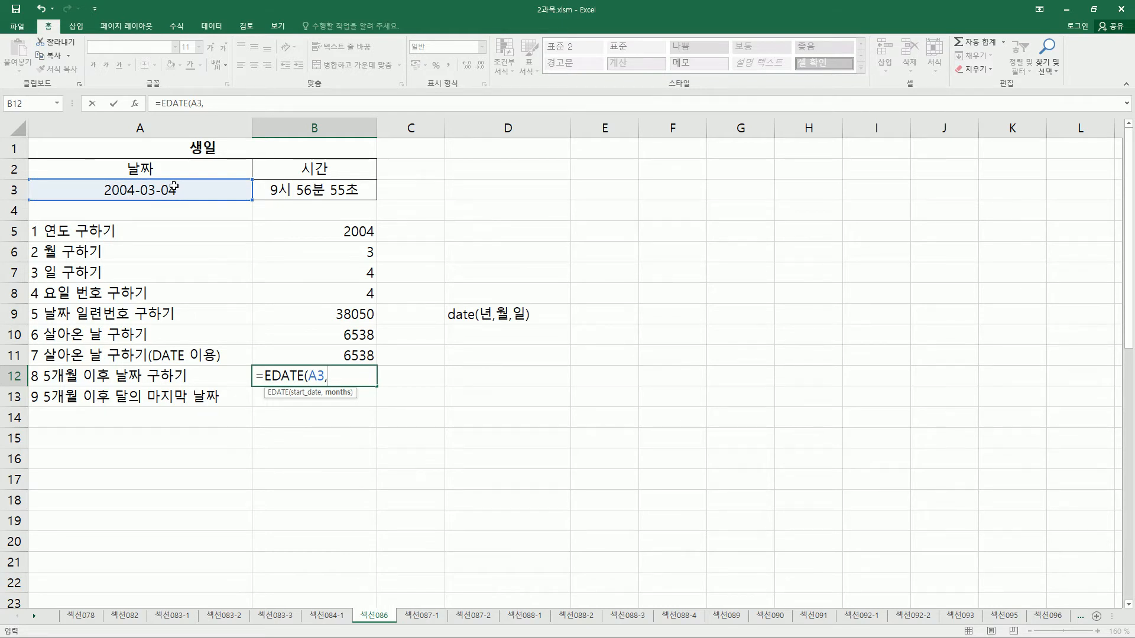
text(5)
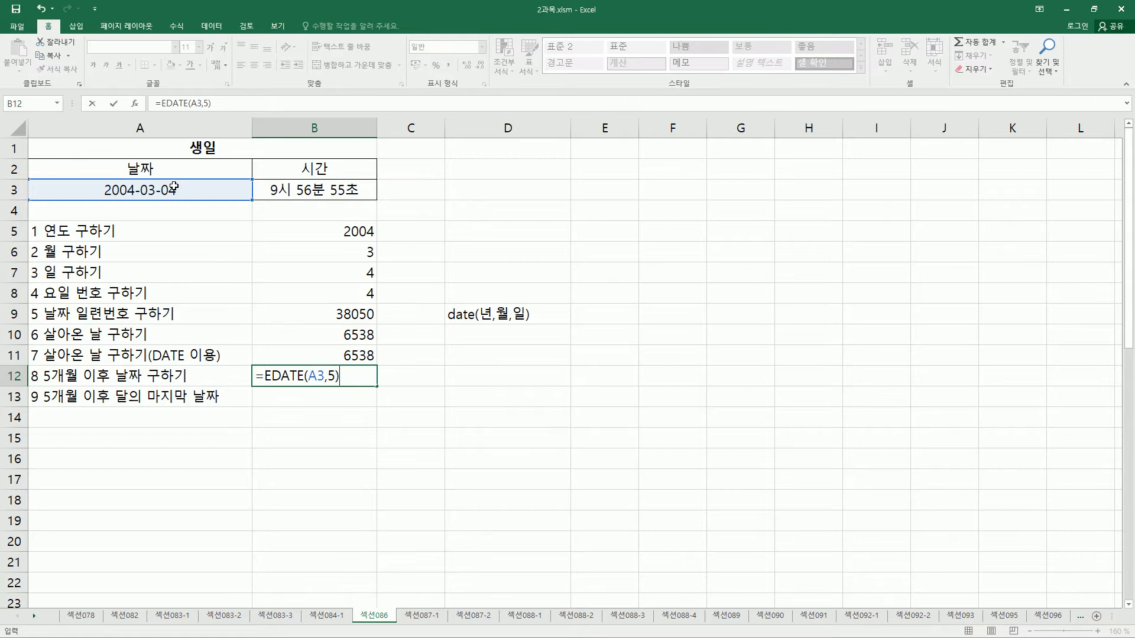
key(Return)
Set the number format of the EDATE result in cell B12 to Date (날짜).
key(Up)
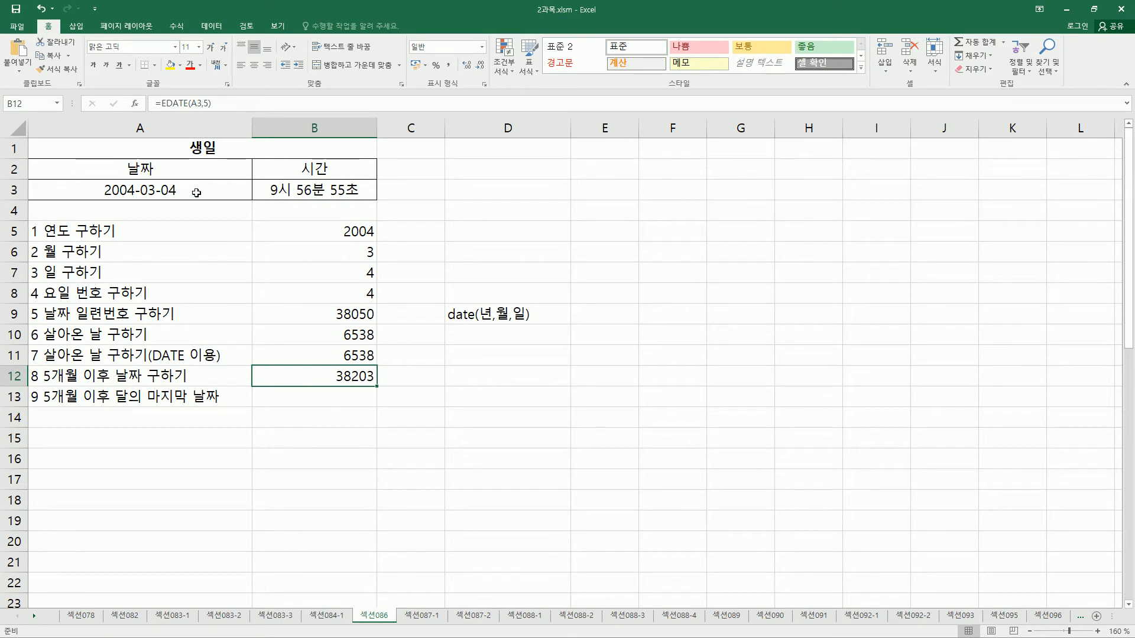
key(ctrl+1)
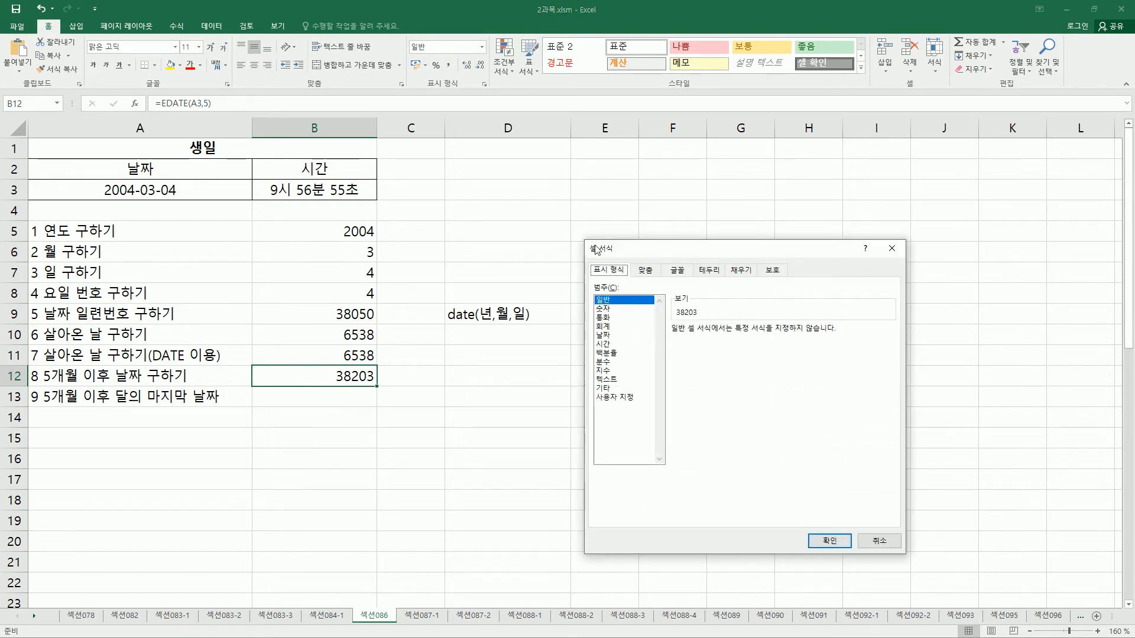
click(611, 335)
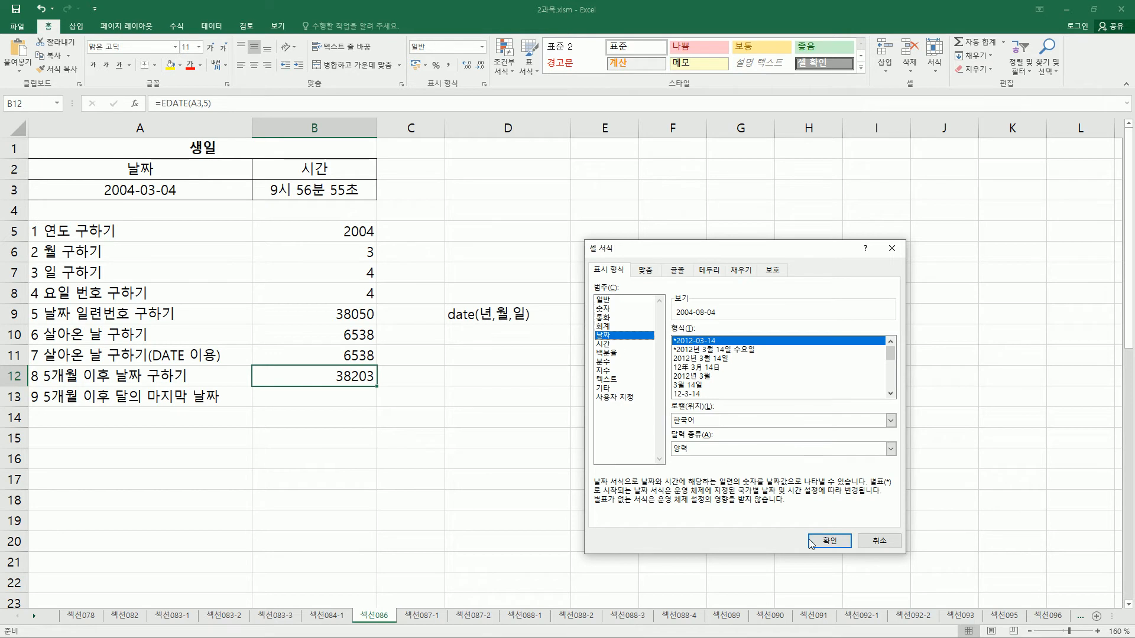
click(829, 541)
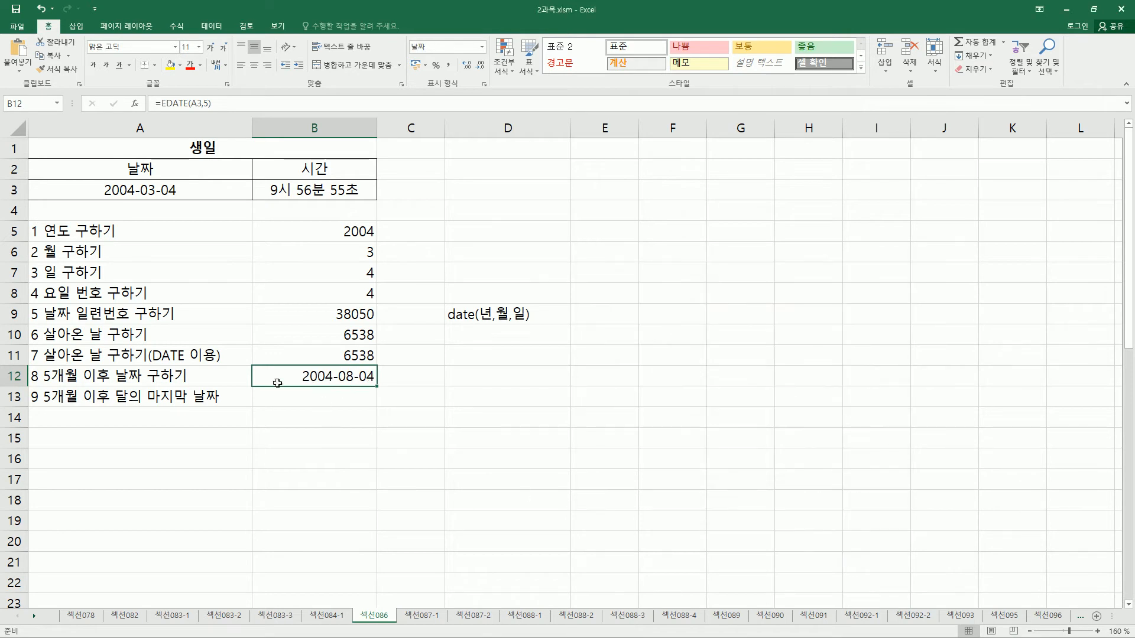
drag(102, 175, 190, 206)
drag(44, 386, 117, 387)
drag(294, 362, 390, 388)
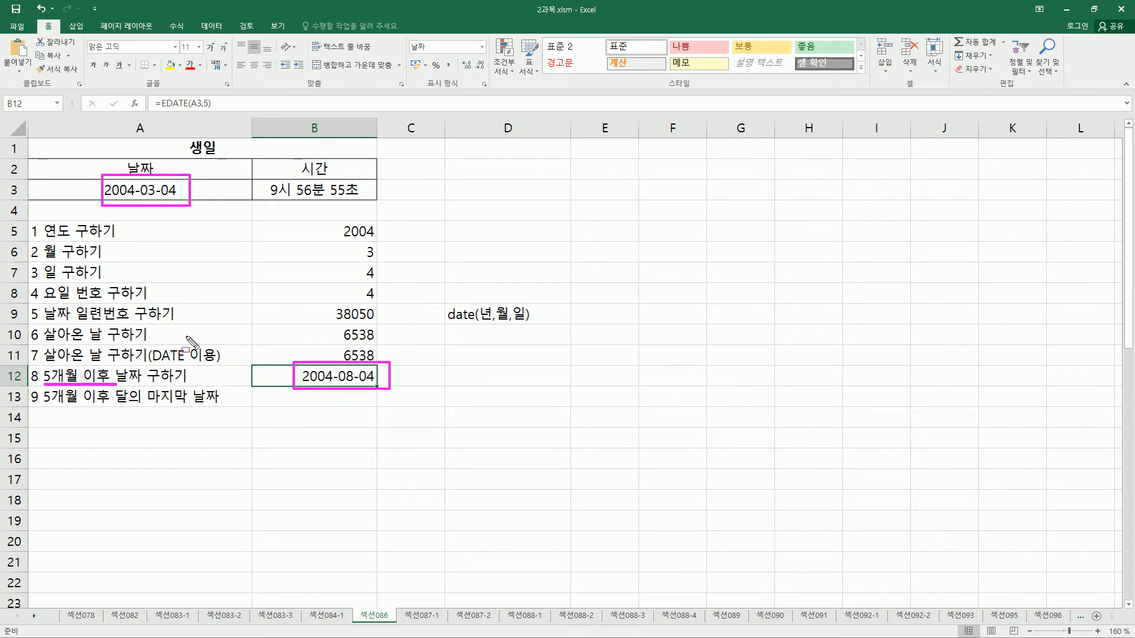
key(Escape)
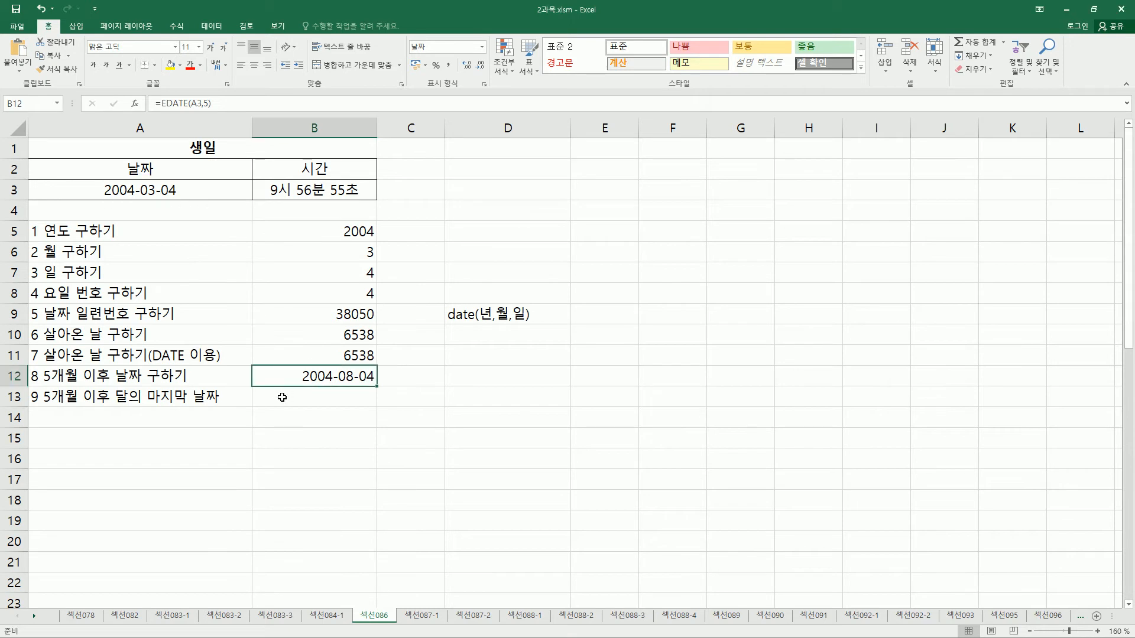
Enter an EOMONTH formula in cell B13 with A3 as the start date and 5 as the number of months.
click(282, 397)
drag(40, 406, 221, 407)
key(Escape)
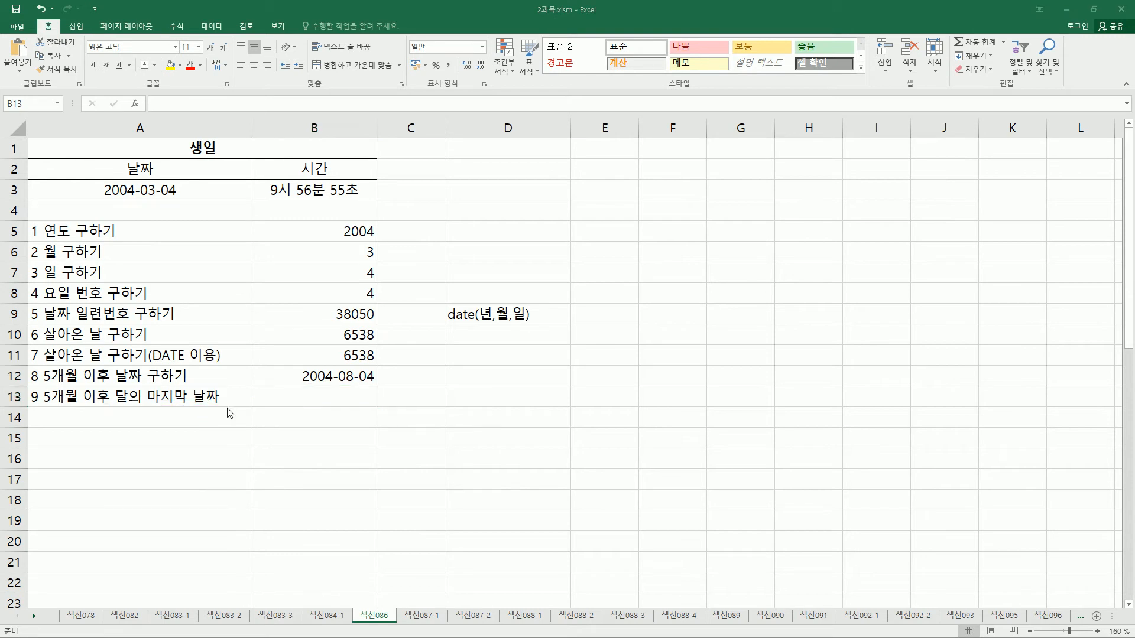
click(332, 403)
text(=eo)
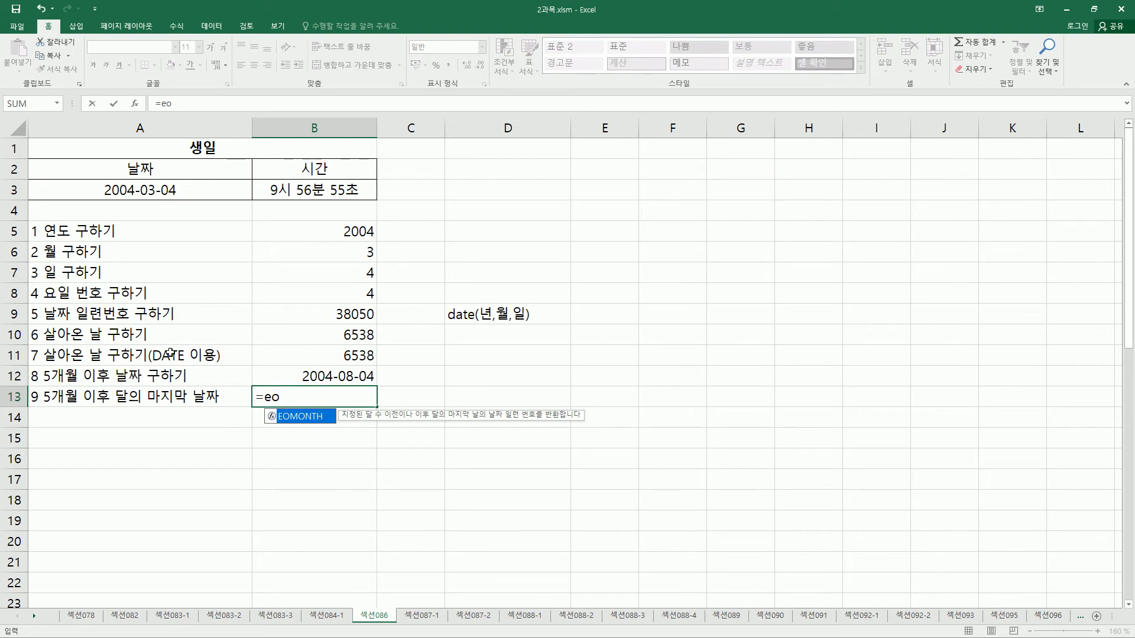
key(Tab)
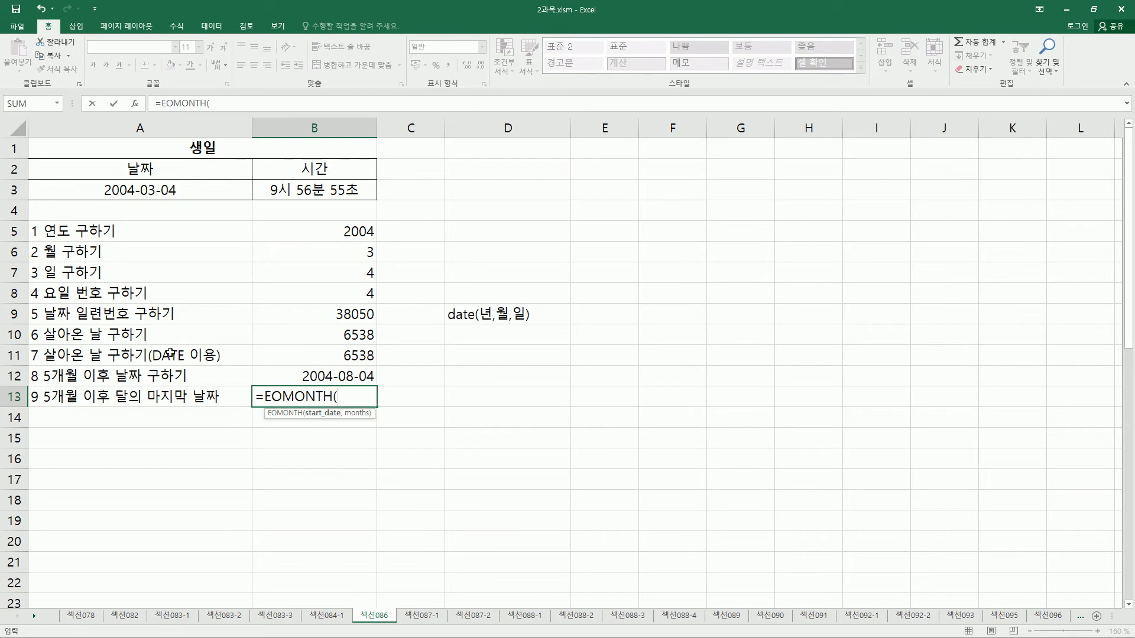
click(136, 192)
text(,5)
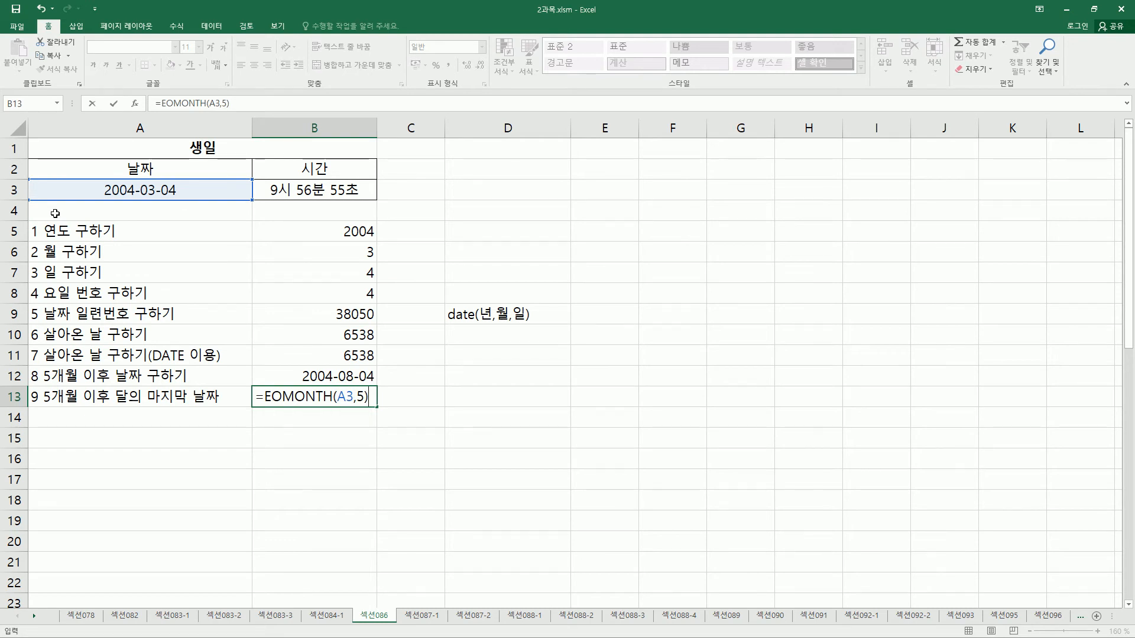
key(Return)
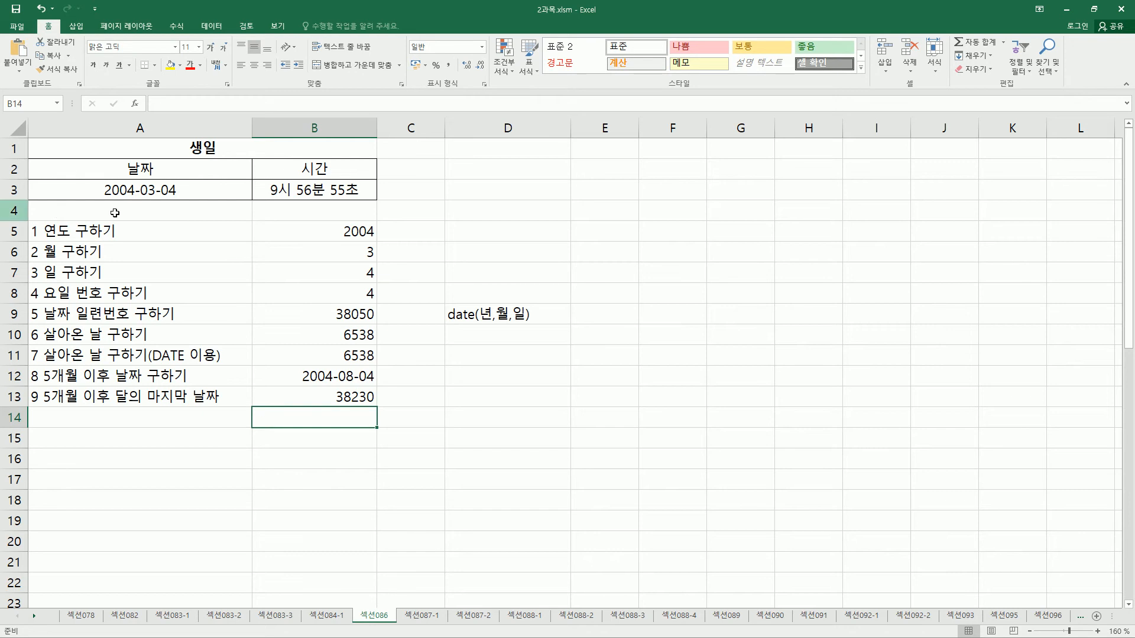
Set the number format of the EOMONTH result in cell B13 to Date (날짜).
click(339, 405)
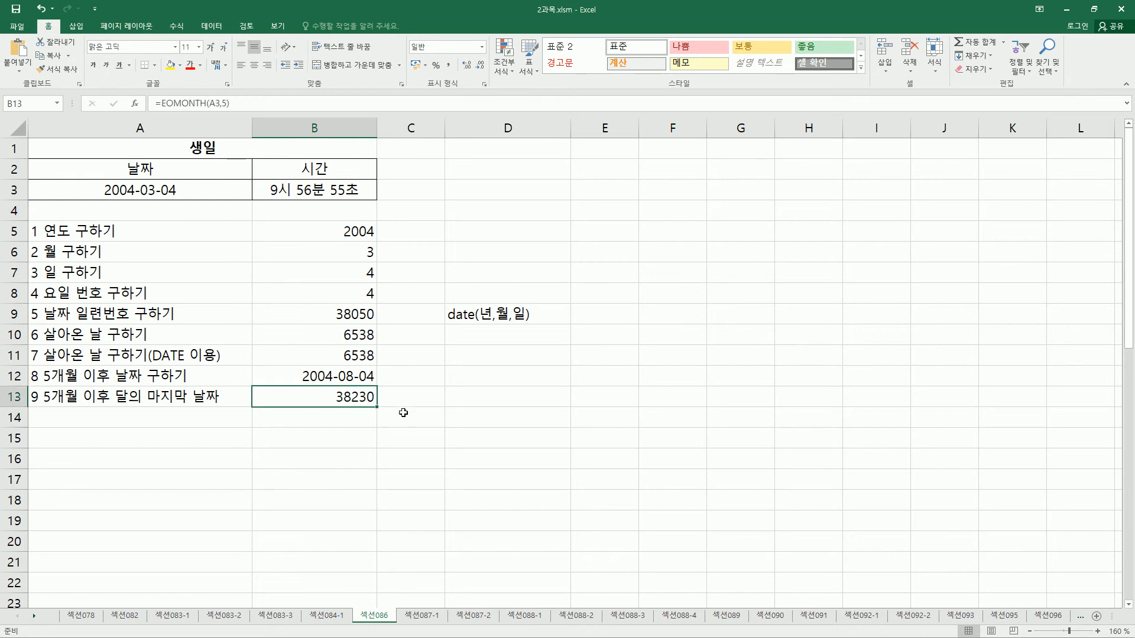
key(ctrl+1)
click(615, 335)
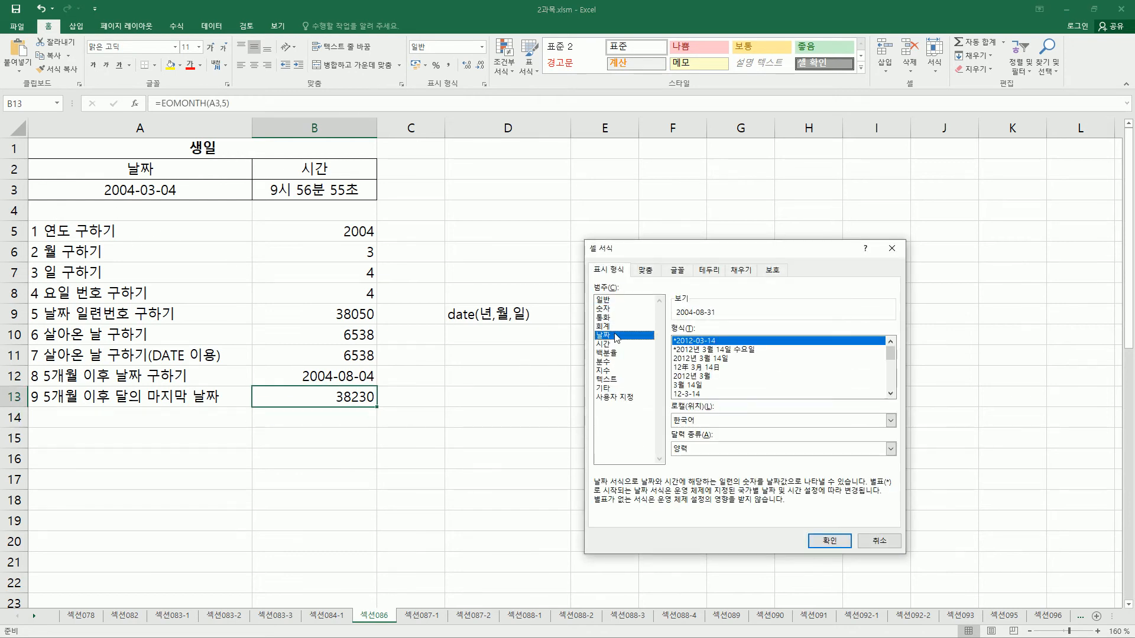
click(830, 542)
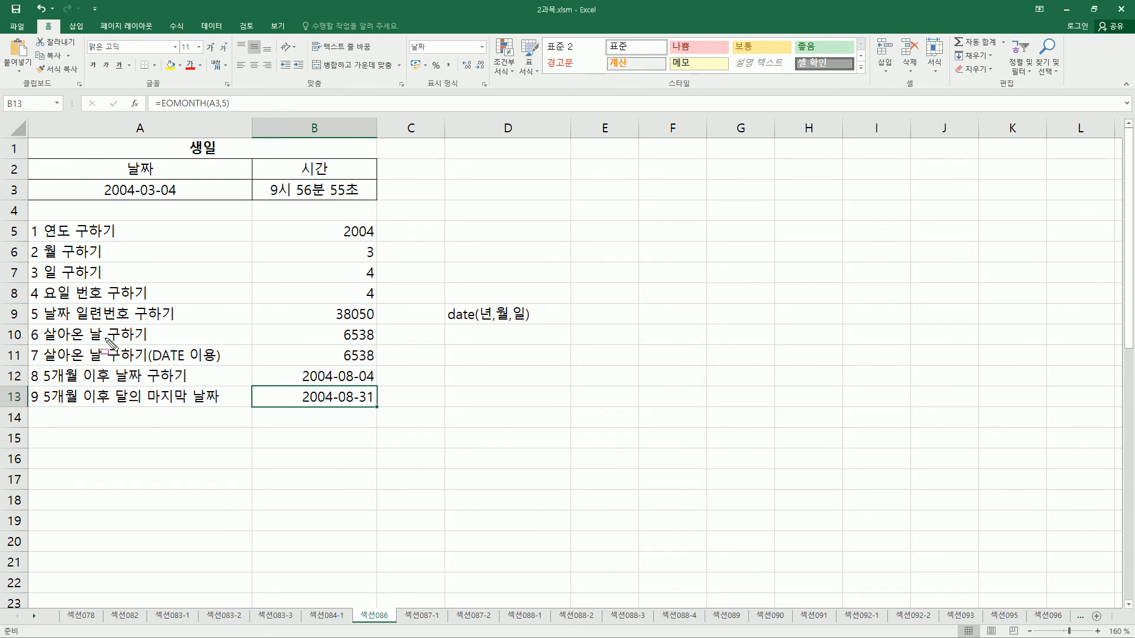
drag(137, 183, 156, 199)
drag(339, 405, 380, 413)
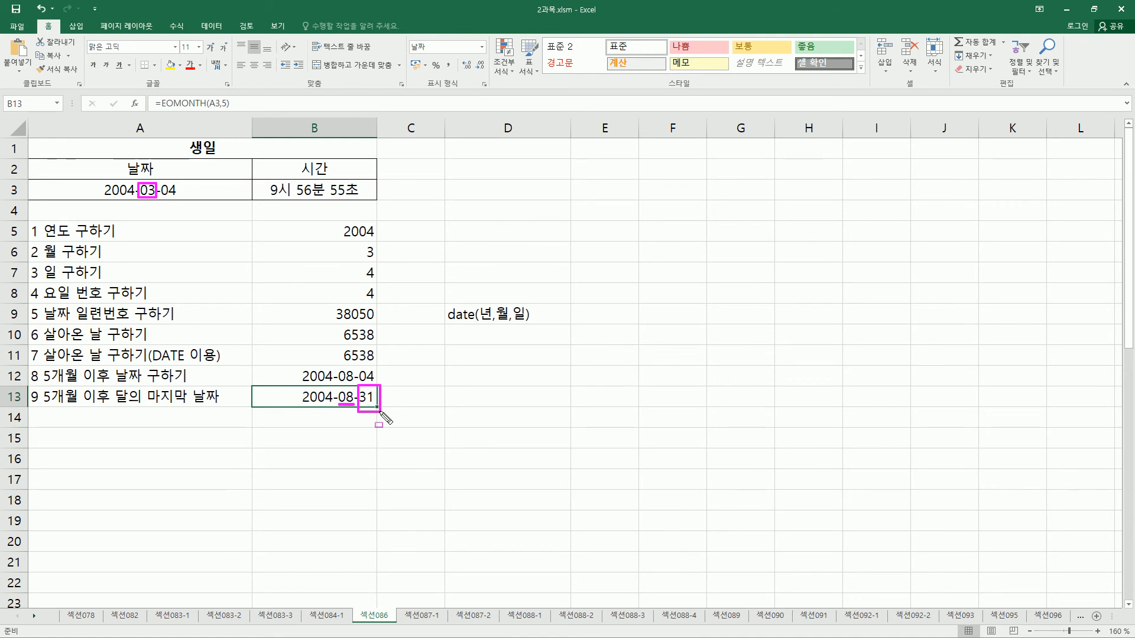
key(Escape)
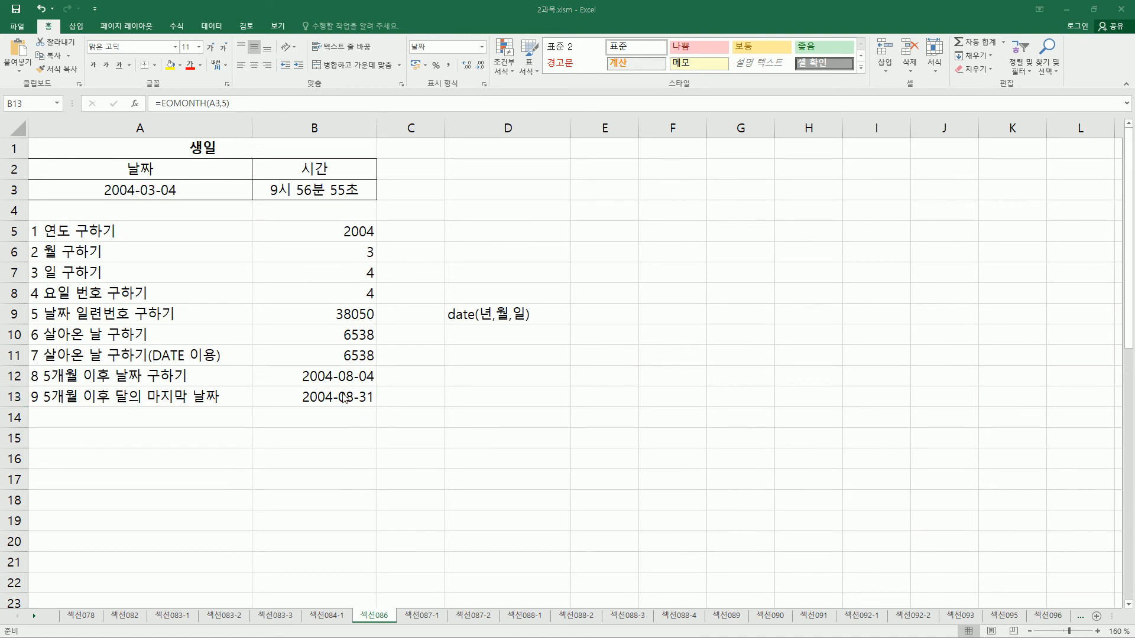
click(348, 401)
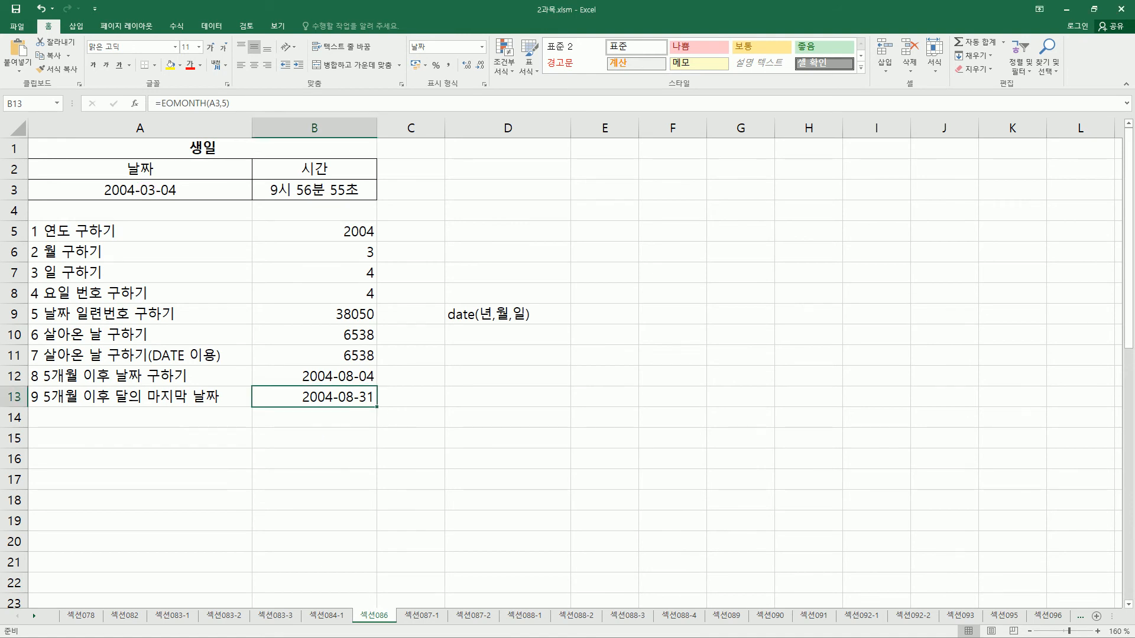
click(442, 446)
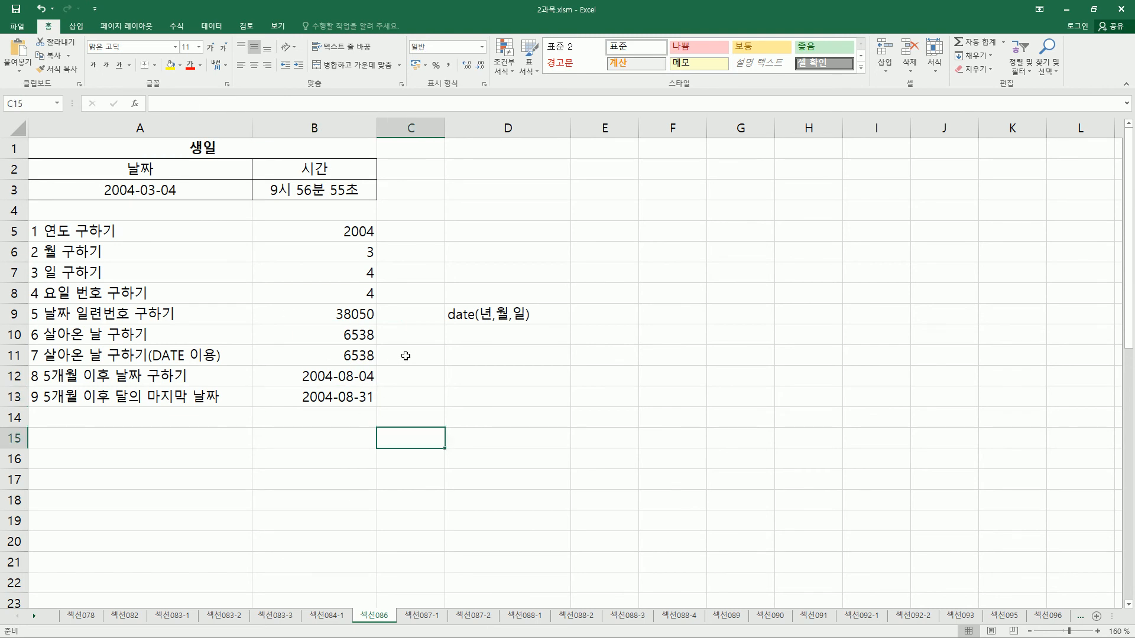
Restore the red answer formulas in C5:C13 and delete the date(년,월,일) note from cell D9.
key(ctrl+z)
click(476, 315)
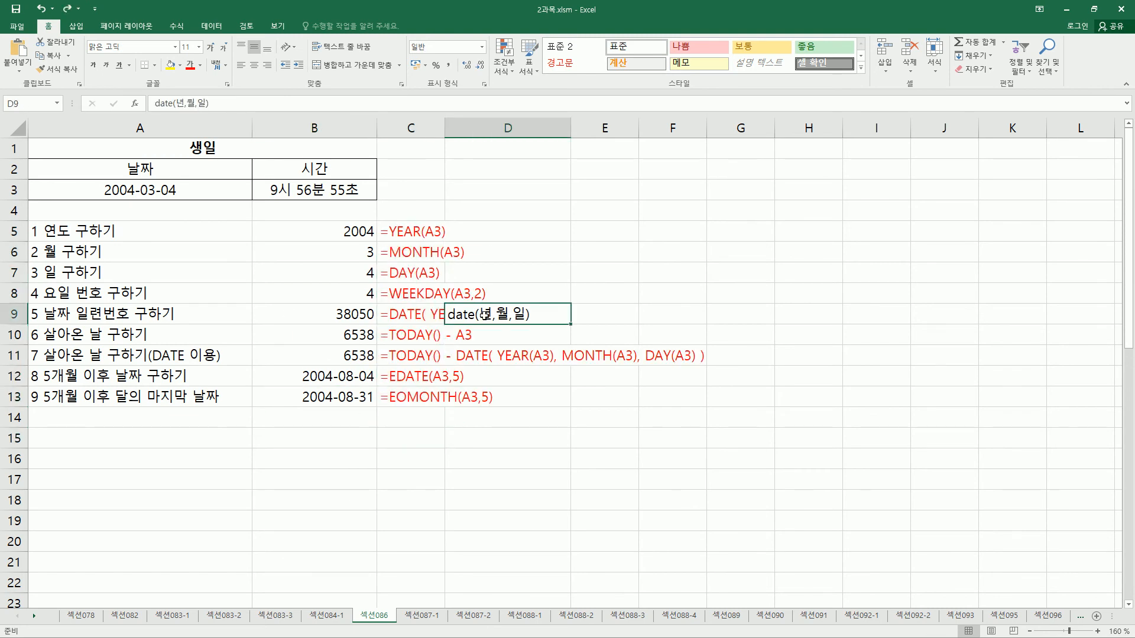
key(Delete)
click(447, 416)
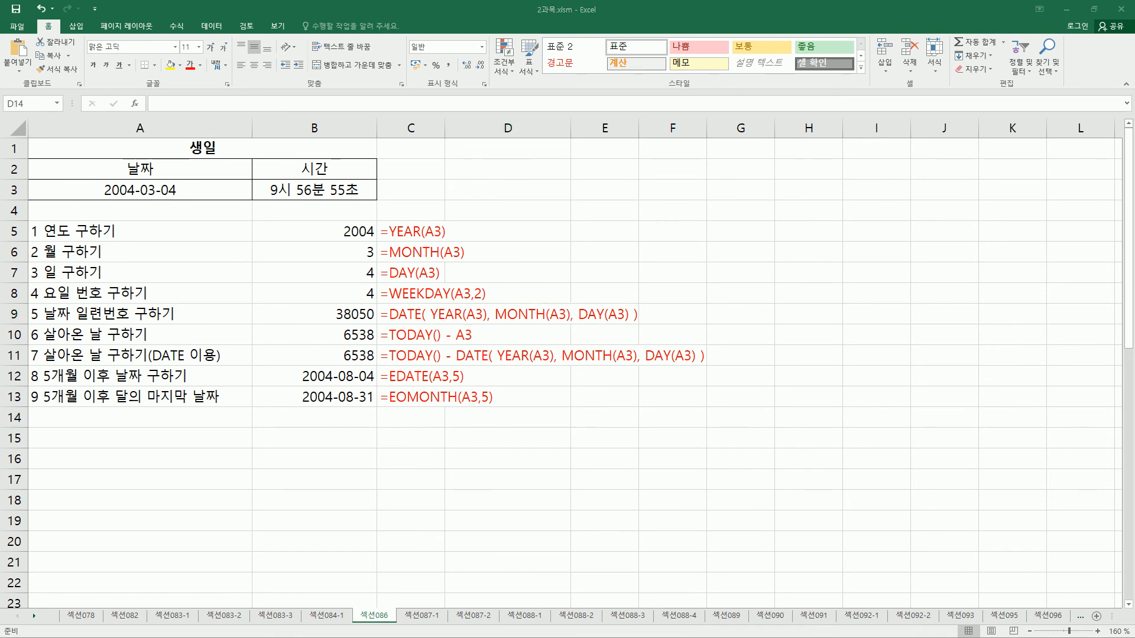